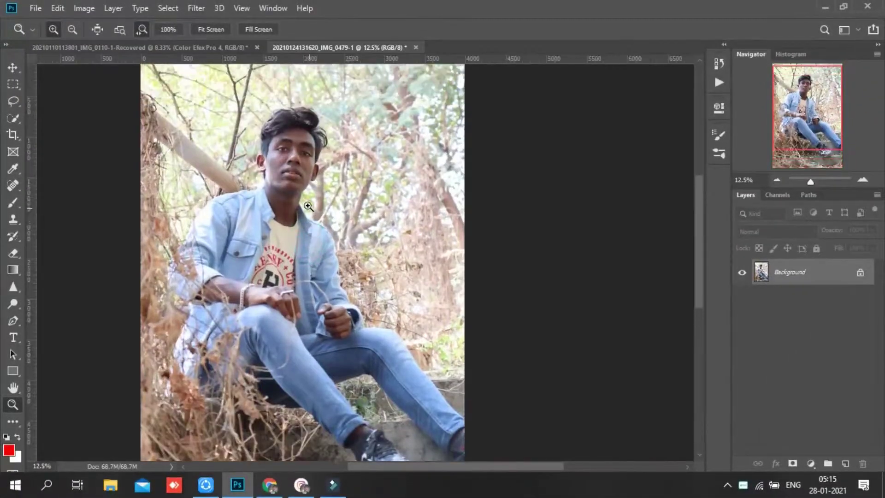
Fit the photo to screen, unlock the Background as Layer 0, and duplicate it into Layer 0 copy
left_click(213, 29)
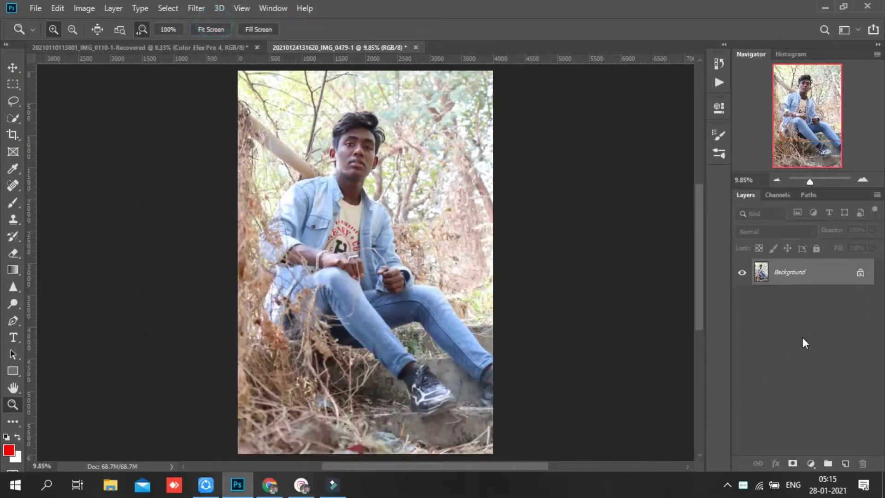
left_click(859, 274)
left_click_drag(830, 275, 845, 463)
In Camera Raw, set highlights to -83, raise shadows, lower whites to -44, and adjust blacks
left_click(198, 9)
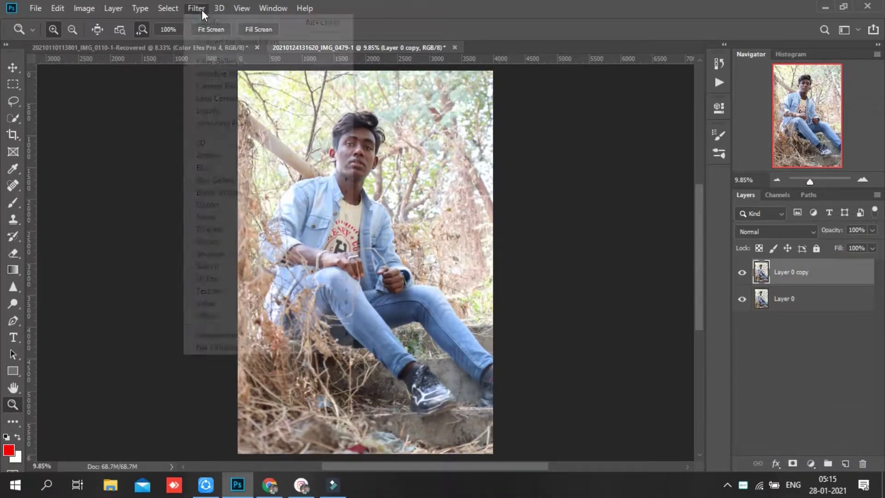
left_click(241, 87)
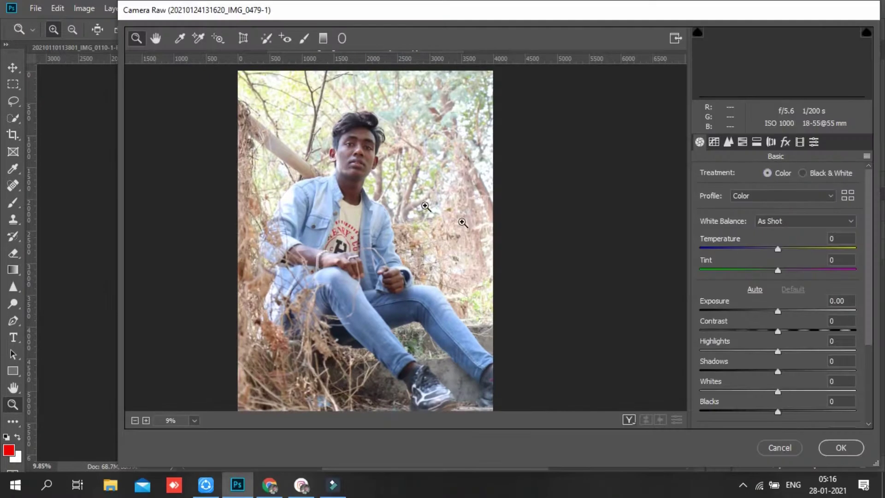
left_click_drag(778, 351, 706, 352)
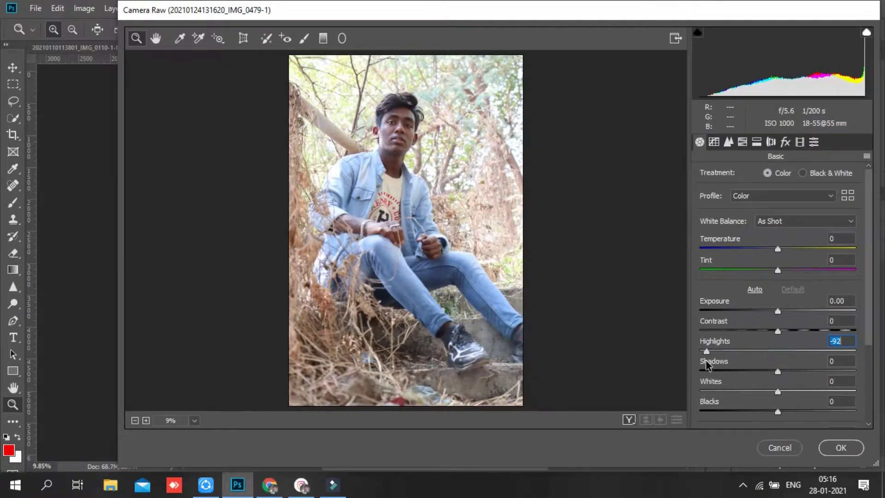
left_click_drag(779, 371, 798, 371)
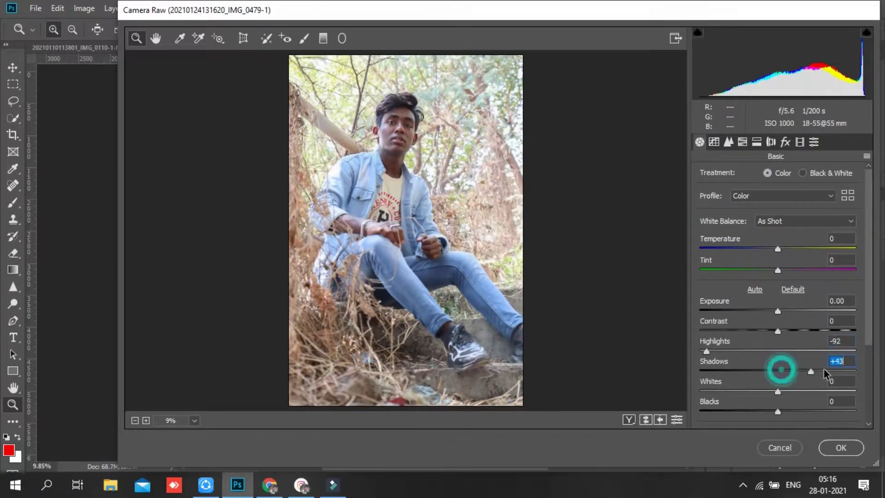
left_click(712, 350)
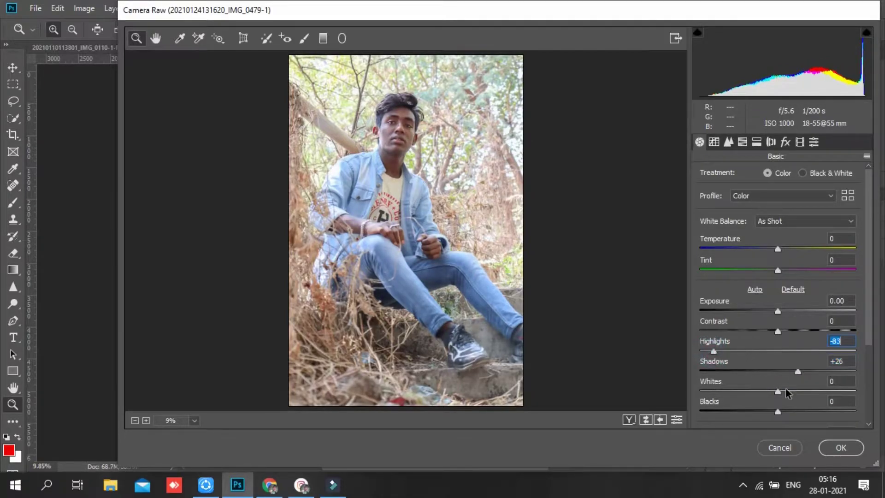
mouse_move(777, 392)
left_mouse_down()
mouse_move(743, 391)
mouse_move(765, 416)
left_mouse_up()
left_click(778, 410)
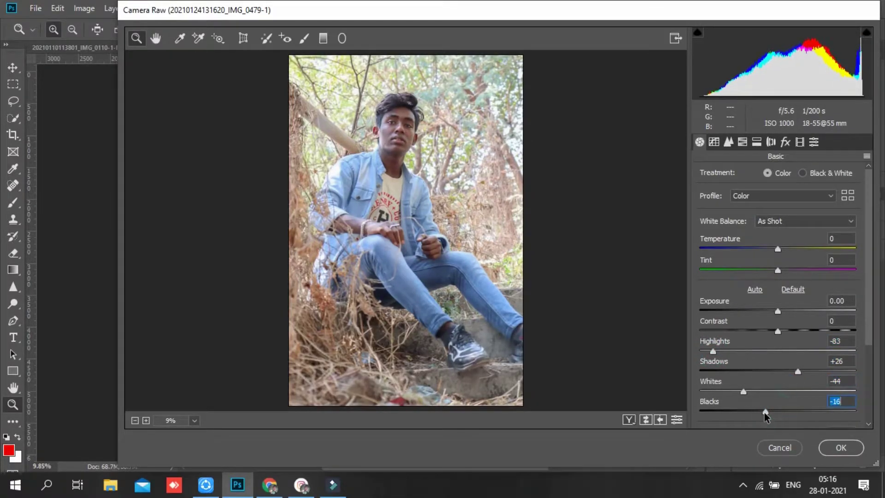
left_click(779, 249)
Shift the Yellows and Greens hue to -78 and Oranges hue to -3
left_click(728, 141)
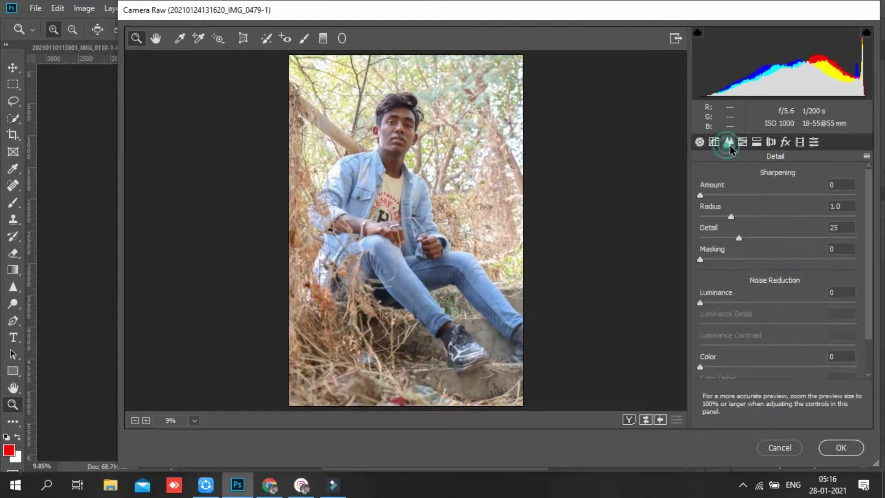
left_click(742, 142)
left_click(703, 173)
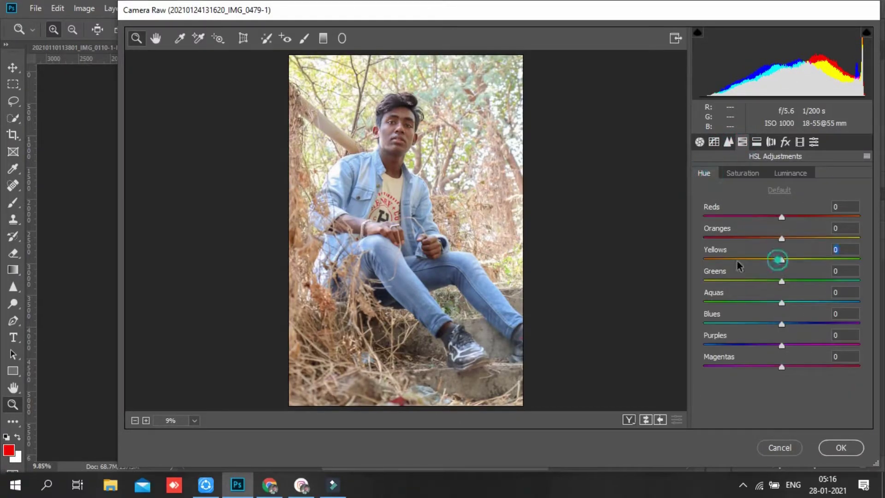
left_click_drag(781, 259, 721, 260)
left_click_drag(781, 281, 721, 280)
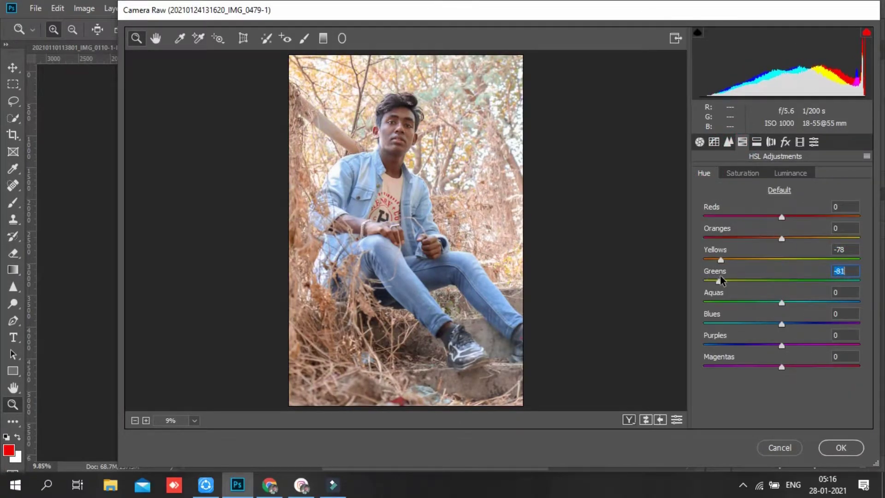
left_click_drag(780, 238, 779, 240)
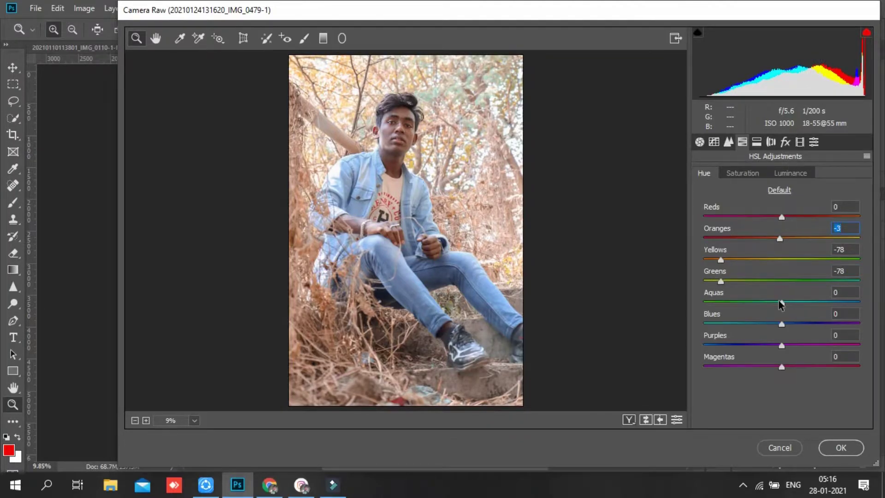
Raise Oranges luminance to +10 and lower Blues luminance to -17
left_click(743, 173)
left_click(790, 172)
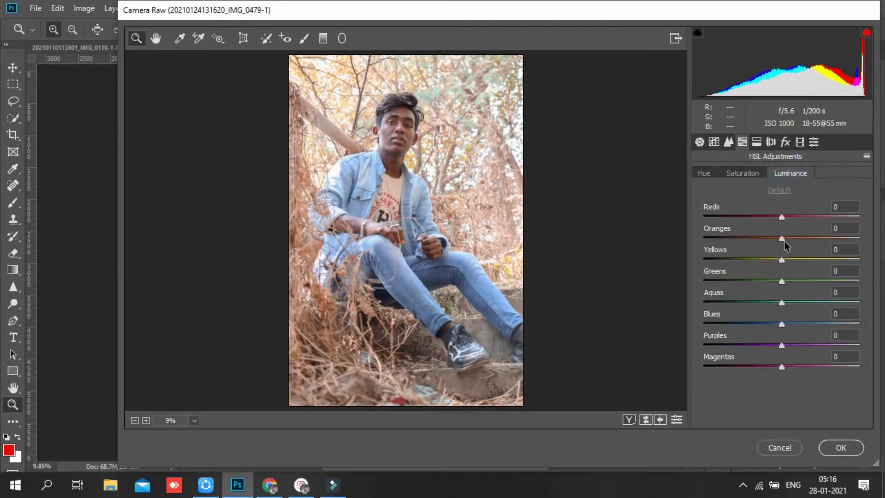
mouse_move(782, 239)
left_mouse_down()
mouse_move(791, 243)
mouse_move(763, 259)
mouse_move(756, 281)
left_mouse_up()
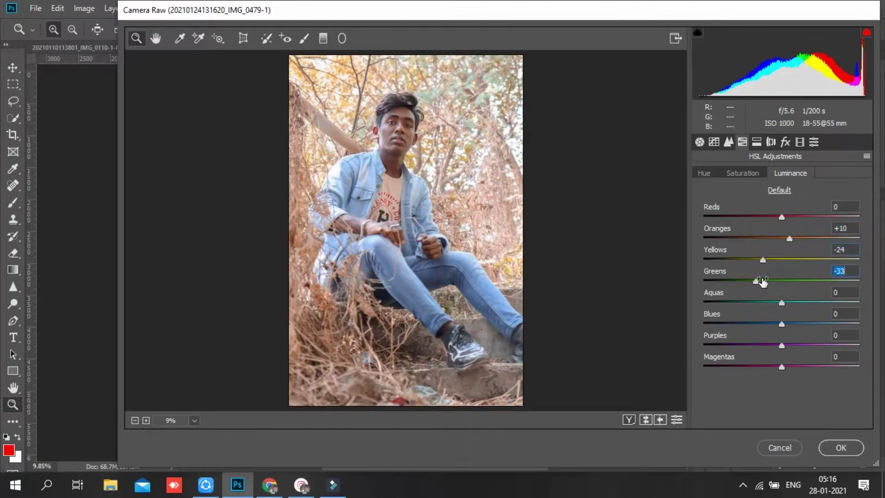
mouse_move(781, 324)
left_mouse_down()
mouse_move(768, 324)
mouse_move(776, 310)
left_mouse_up()
Shift the Calibration blue primary hue negative and the green primary hue to -8
left_click(785, 141)
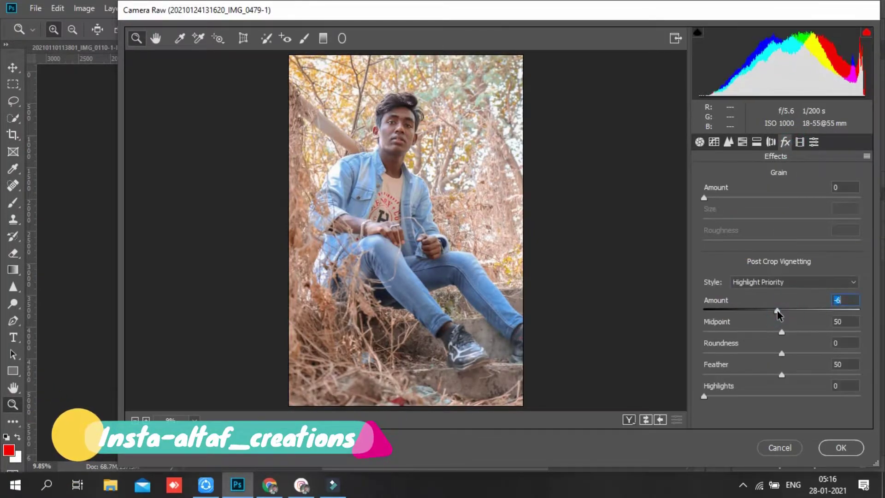
left_click(799, 142)
mouse_move(782, 385)
left_mouse_down()
mouse_move(767, 406)
mouse_move(765, 386)
left_mouse_up()
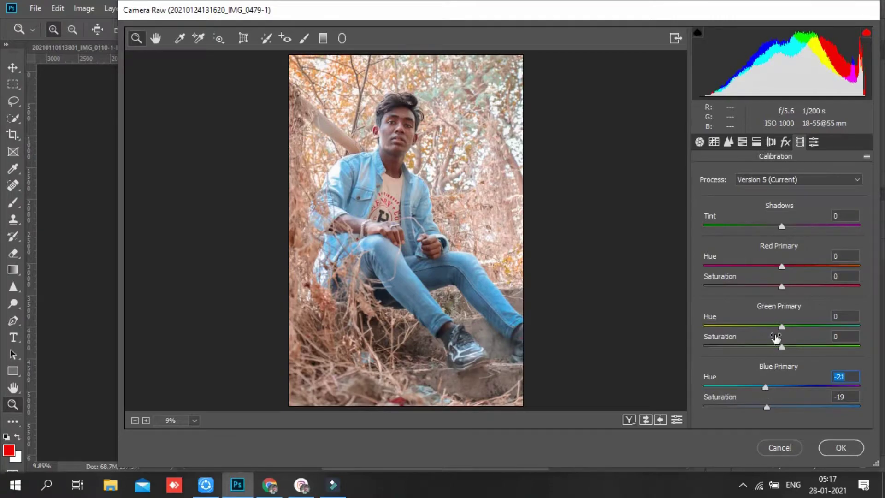
left_click_drag(781, 325, 775, 325)
Draw a darkening Graduated Filter (Exposure -0.85) from the right side inward
left_click(323, 38)
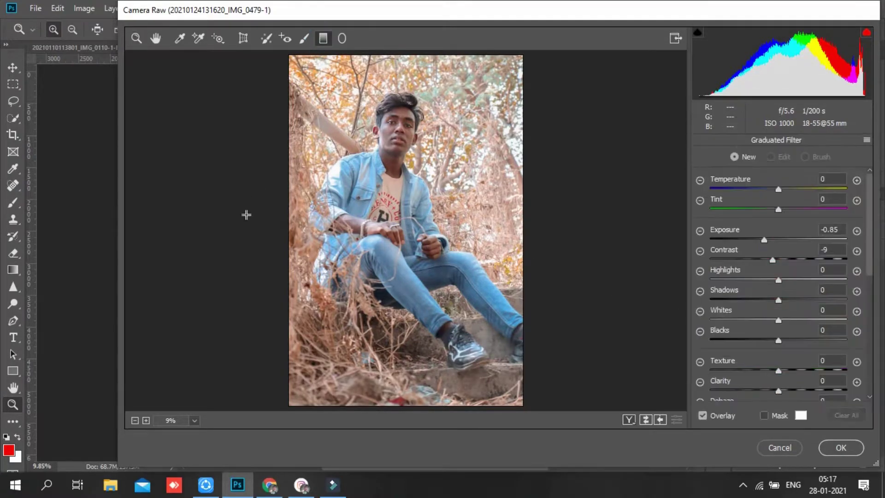
left_click_drag(247, 215, 390, 197)
left_click_drag(545, 138, 419, 175)
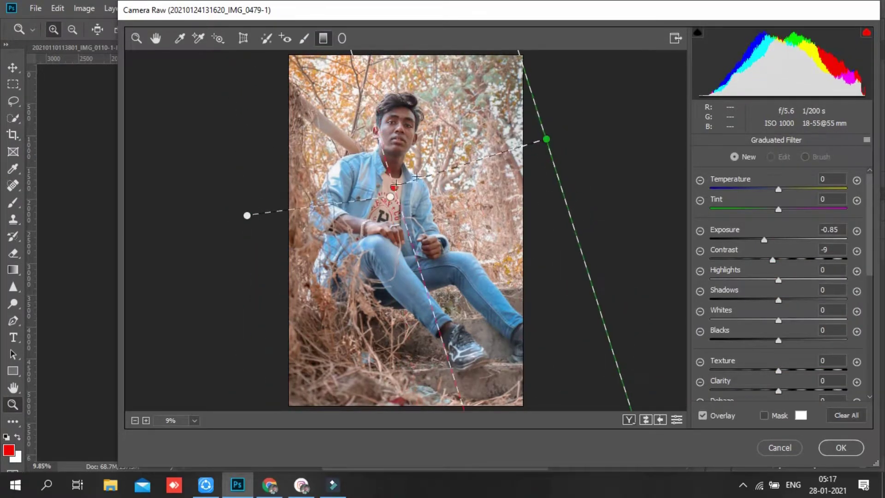
left_click_drag(545, 138, 566, 131)
key("z")
Add grain amount 6, compare with the original, and apply the Camera Raw grade
left_click(785, 142)
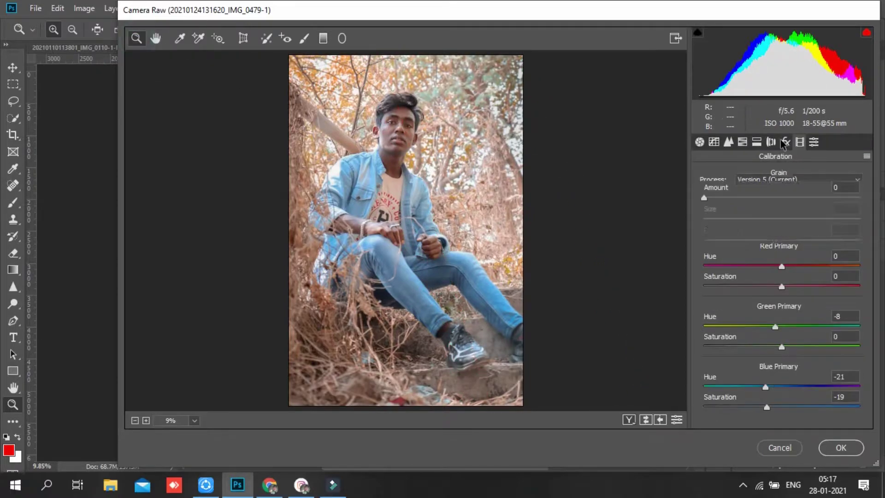
left_click_drag(704, 198, 713, 197)
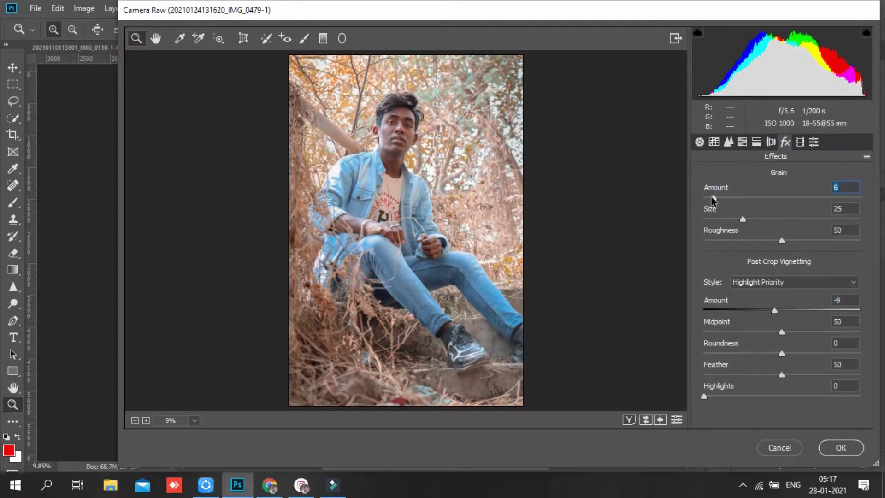
left_click(634, 422)
left_click(841, 447)
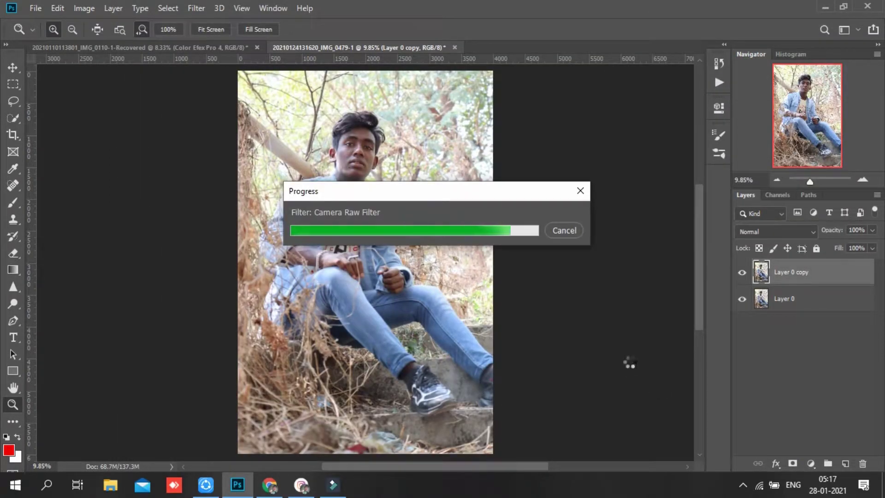
Try a first crop raising the bottom edge, then discard it
left_click(13, 134)
left_click_drag(373, 452, 372, 419)
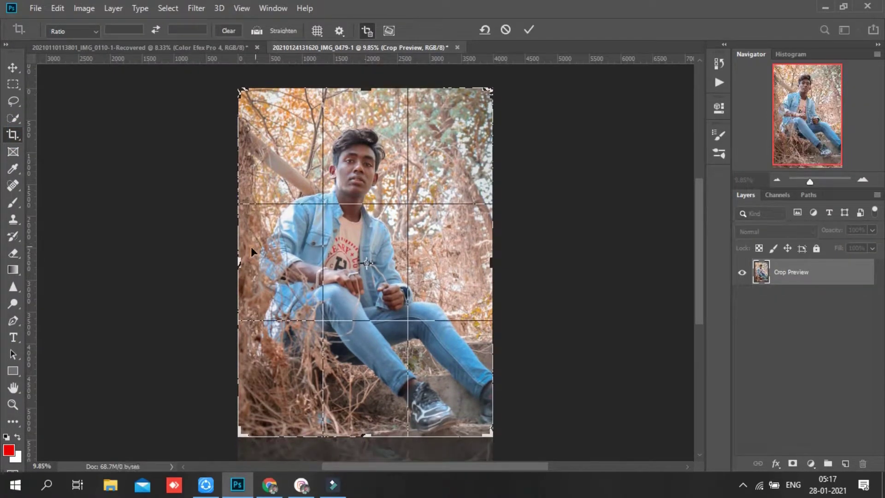
left_click_drag(366, 263, 368, 230)
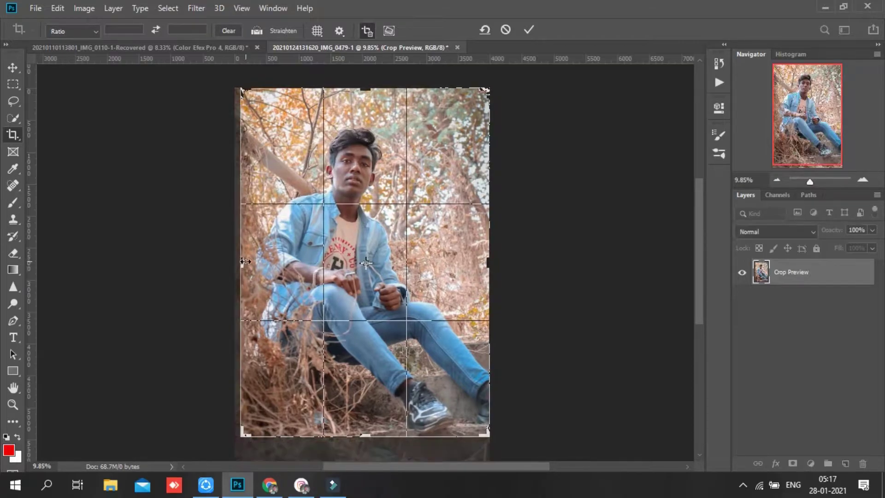
key("Return")
key("z")
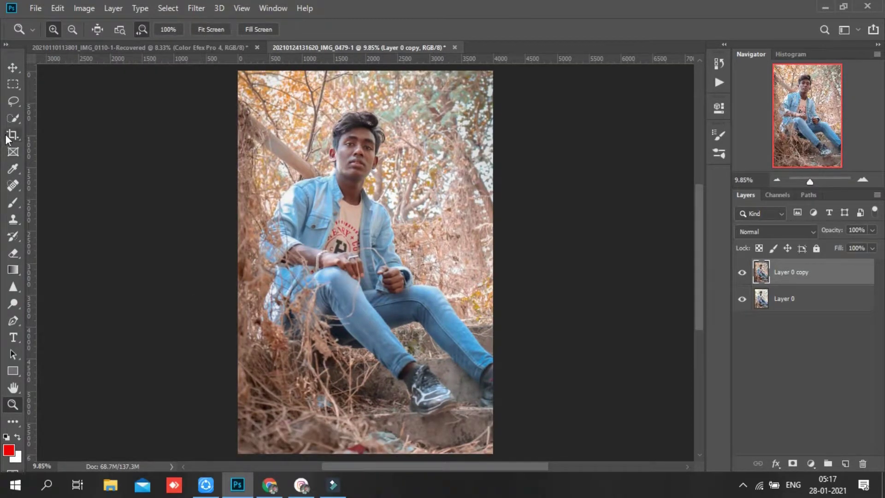
Crop the photo by raising the bottom edge and trimming the left side
left_click(8, 138)
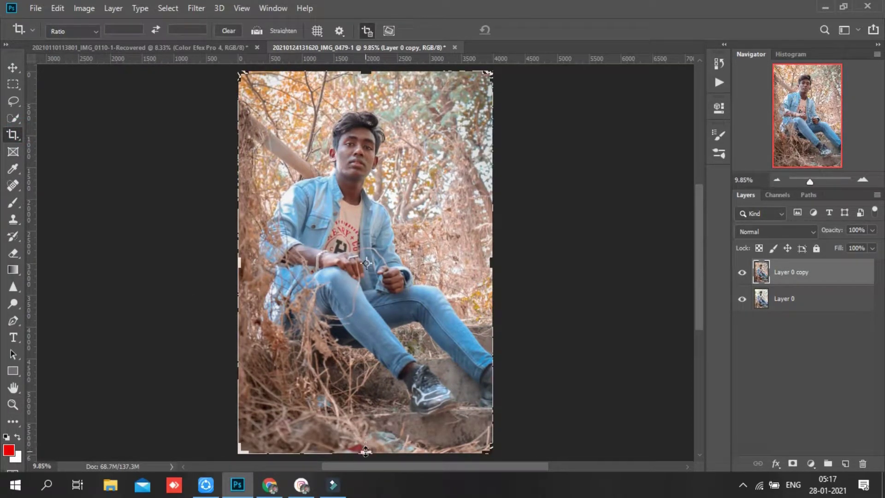
left_click_drag(366, 450, 369, 434)
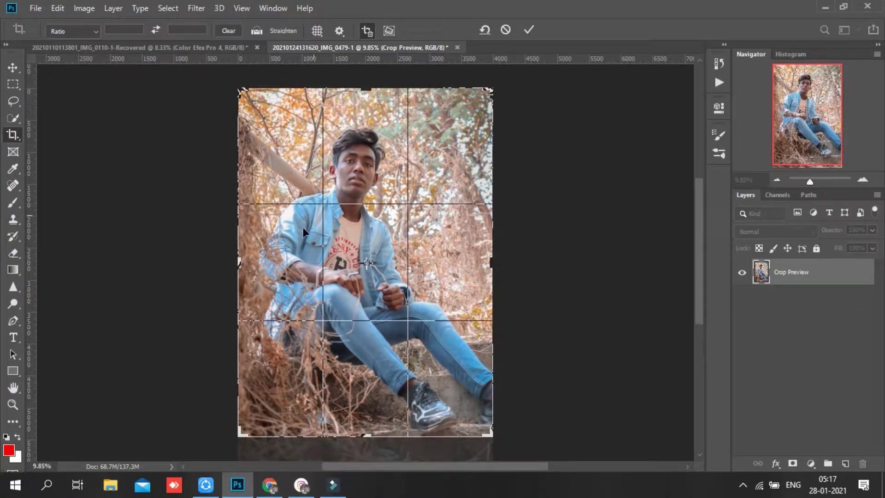
left_click_drag(239, 263, 242, 262)
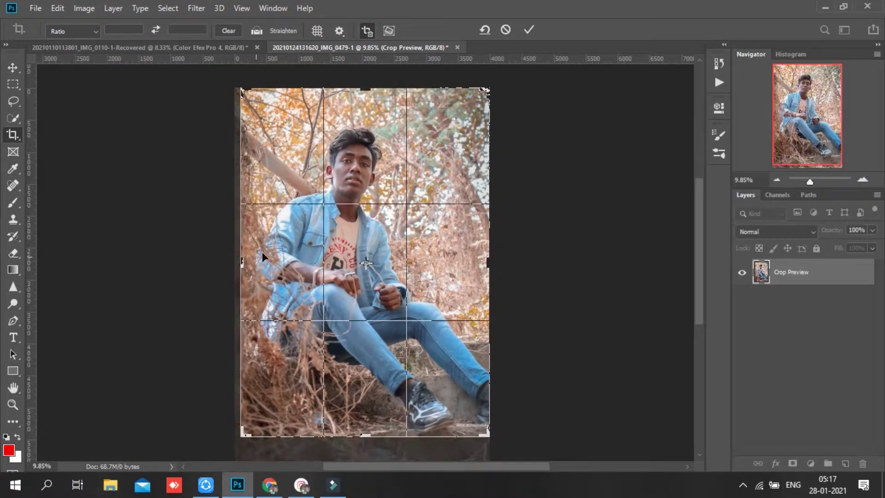
left_click(528, 30)
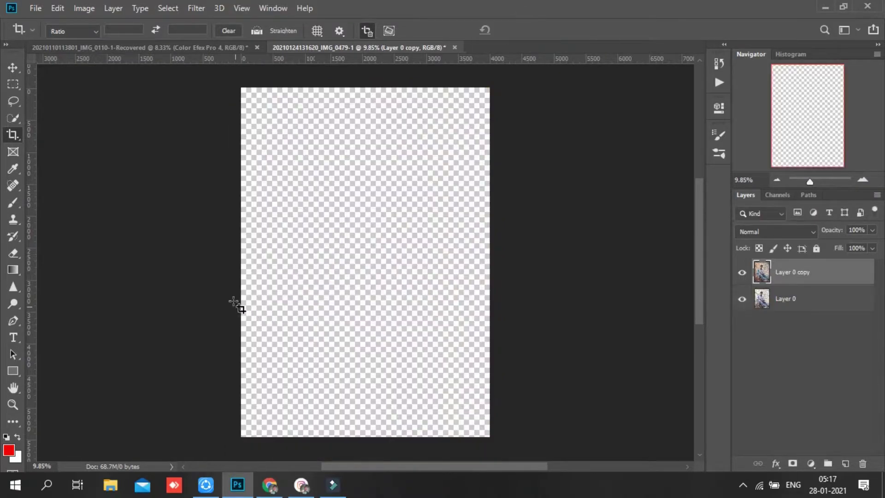
left_click(11, 405)
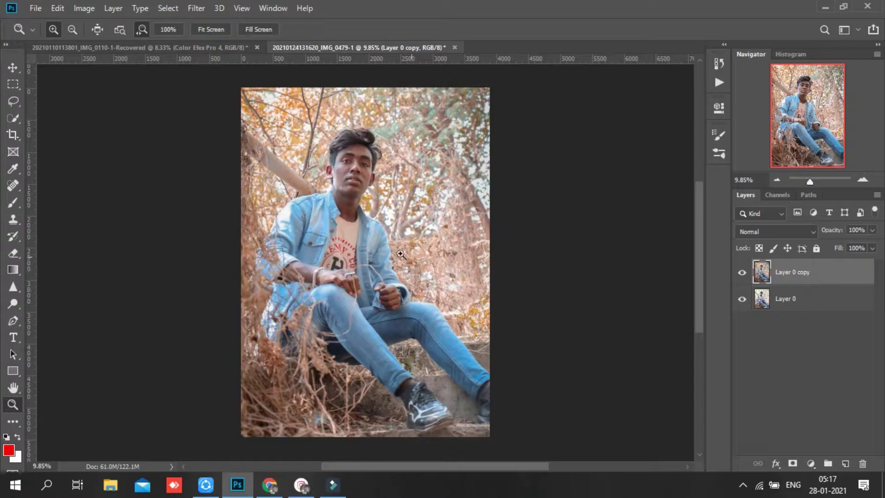
Zoom in on the face and duplicate Layer 0 copy into Layer 0 copy 2
left_click(346, 188)
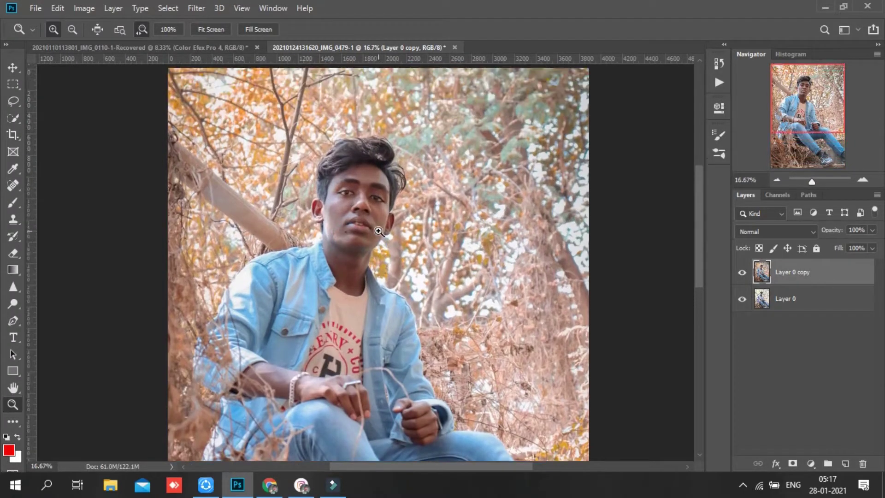
left_click(381, 233)
left_click_drag(791, 272, 845, 463)
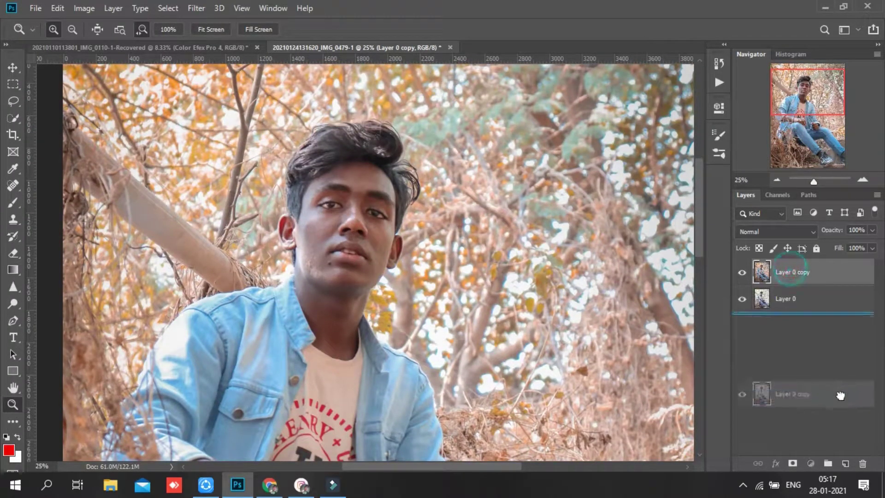
left_click(405, 292)
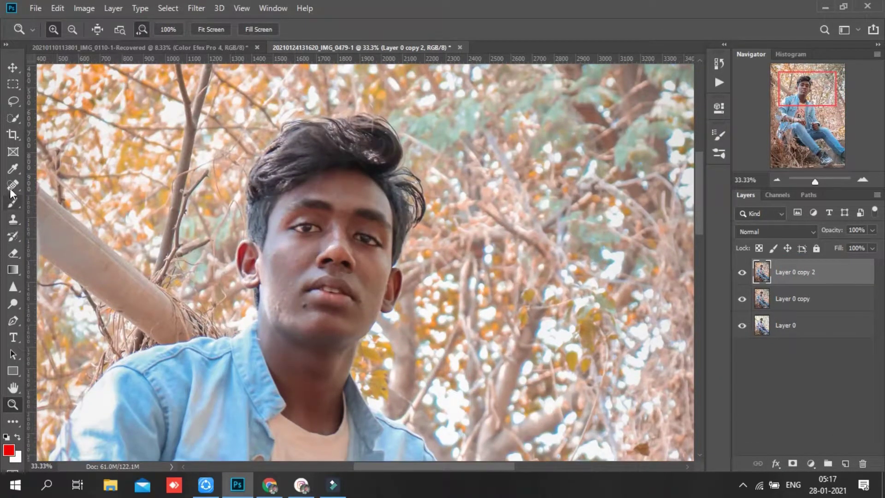
Heal the blemishes on the cheek and under the nose with the Spot Healing Brush
left_click(11, 187)
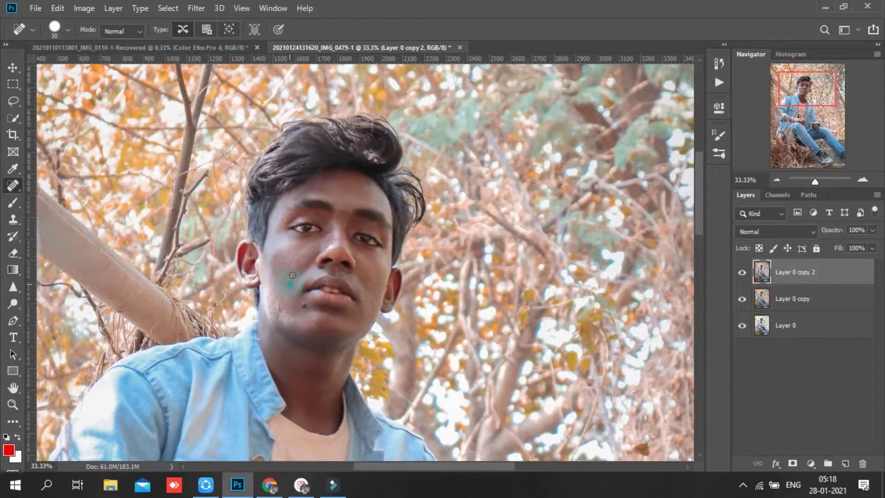
left_click(274, 255)
left_click_drag(342, 273, 334, 267)
scroll(286, 305, "up", 1)
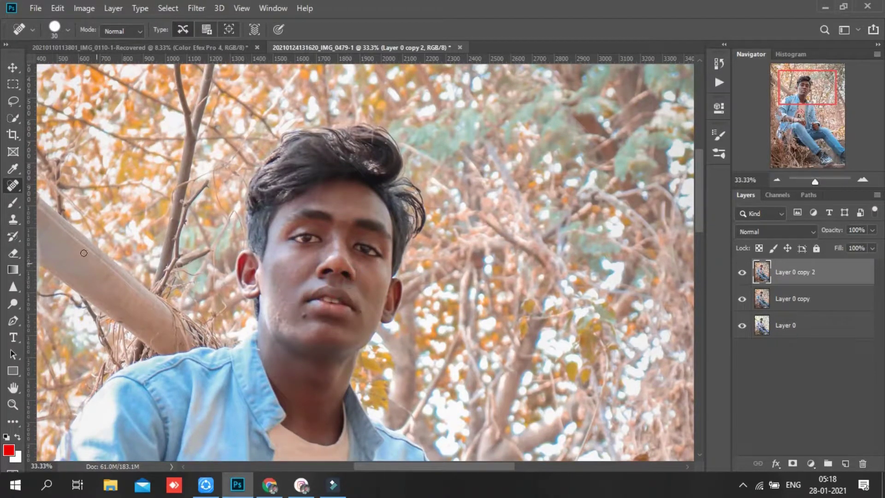
right_click(13, 202)
left_click(76, 237)
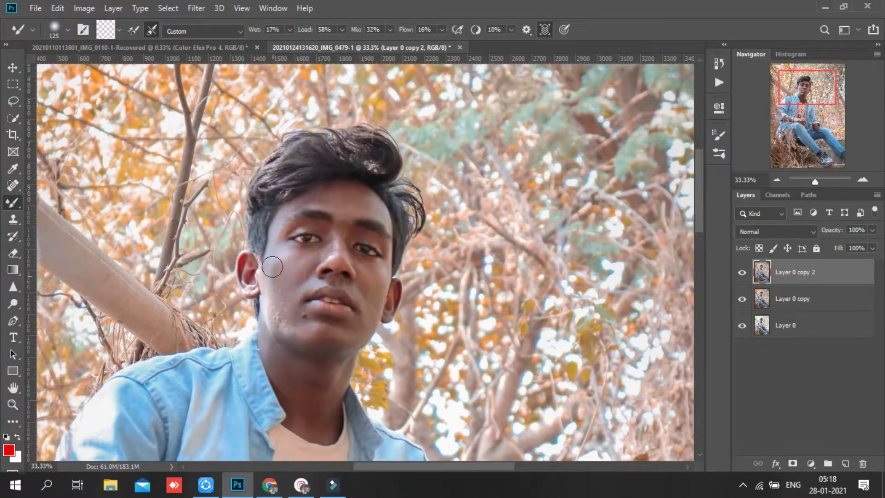
Blend the skin on the left cheek and jaw with the Mixer Brush, adjusting brush size
mouse_move(272, 266)
left_mouse_down()
mouse_move(307, 258)
mouse_move(276, 318)
left_mouse_up()
key("bracketleft")
key("bracketleft")
key("bracketright")
key("bracketright")
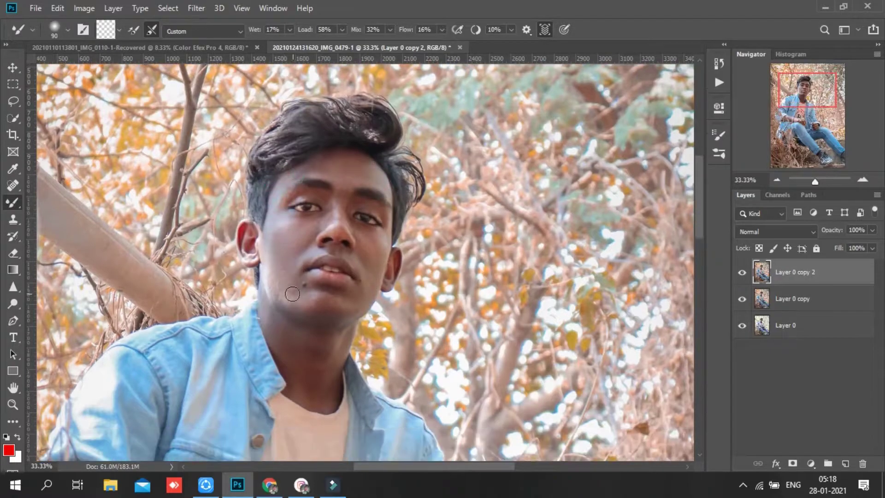
Duplicate into Layer 0 copy 3 and set its blend mode to Vivid Light
scroll(292, 292, "down", 1)
scroll(325, 312, "down", 2)
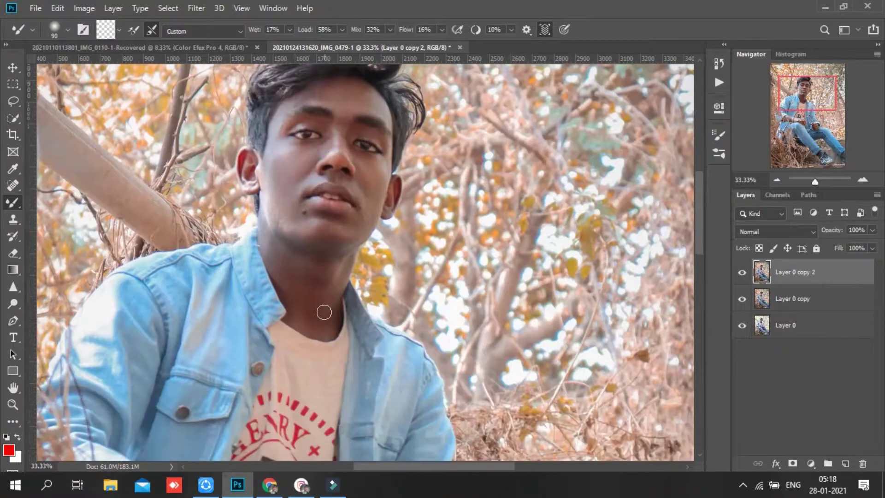
scroll(325, 312, "down", 1)
scroll(401, 325, "down", 1)
scroll(401, 325, "up", 1)
key("ctrl+j")
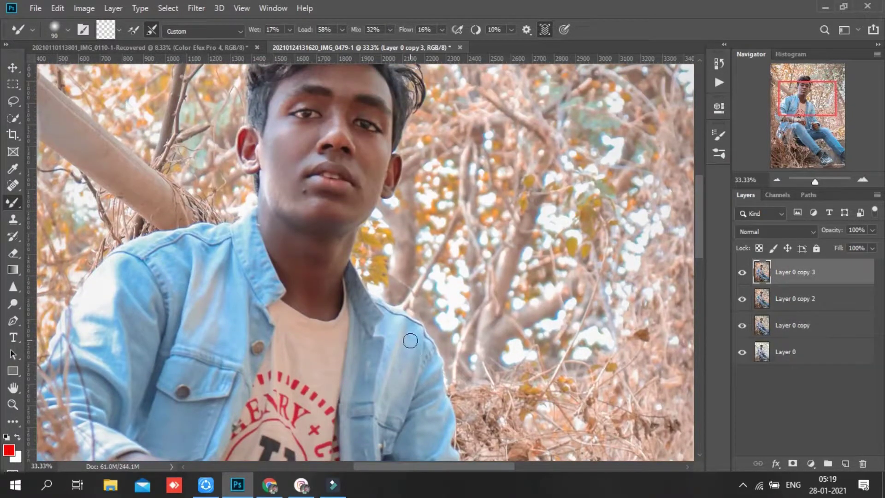
key("shift+alt+v")
Hide Layer 0 copy 3 behind a black mask and paint white at 41% opacity, brush size 125
key("shift+b")
key("d")
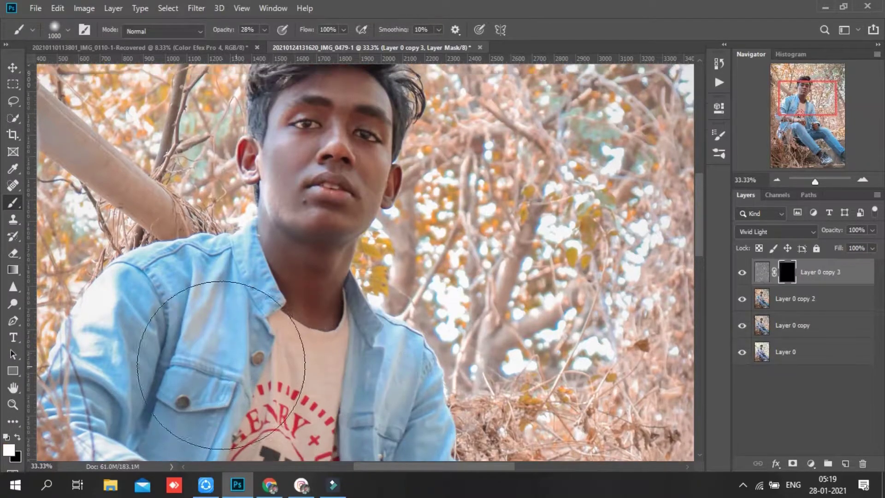
scroll(415, 295, "up", 1)
left_click_drag(223, 29, 231, 30)
key("bracketleft")
key("bracketleft")
key("bracketleft")
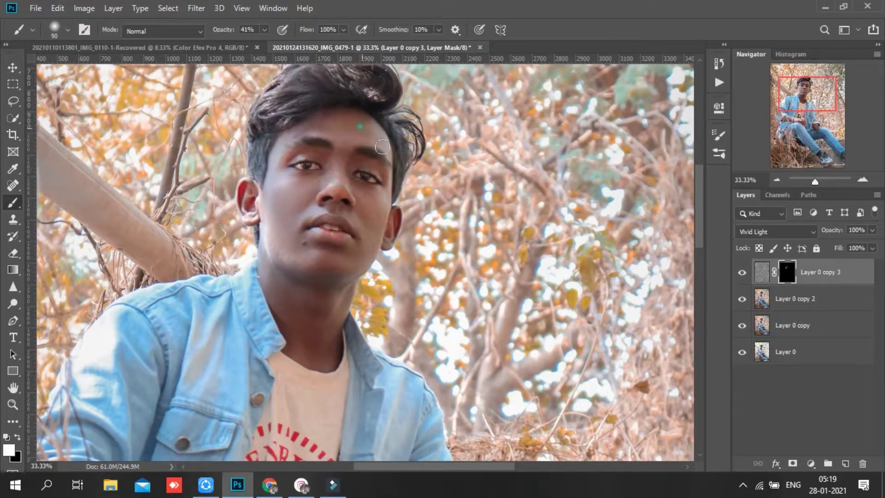
key("bracketright")
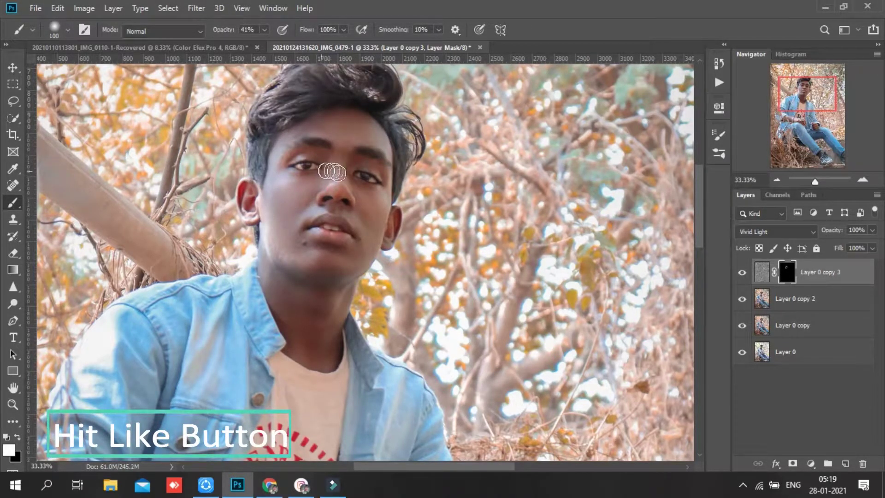
scroll(322, 207, "down", 3)
key("bracketright")
Zoom out to fit the whole figure on screen
scroll(285, 212, "down", 5)
scroll(130, 273, "down", 1)
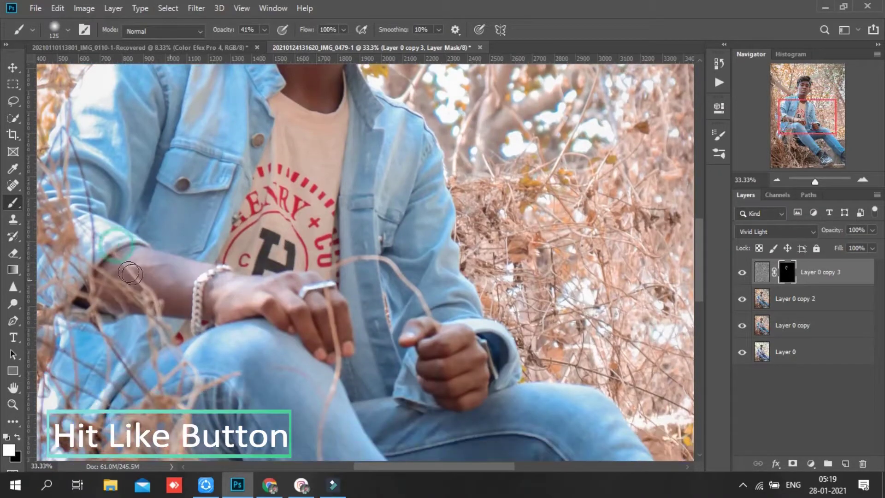
scroll(130, 274, "down", 2)
key("z")
left_click_drag(391, 350, 347, 350)
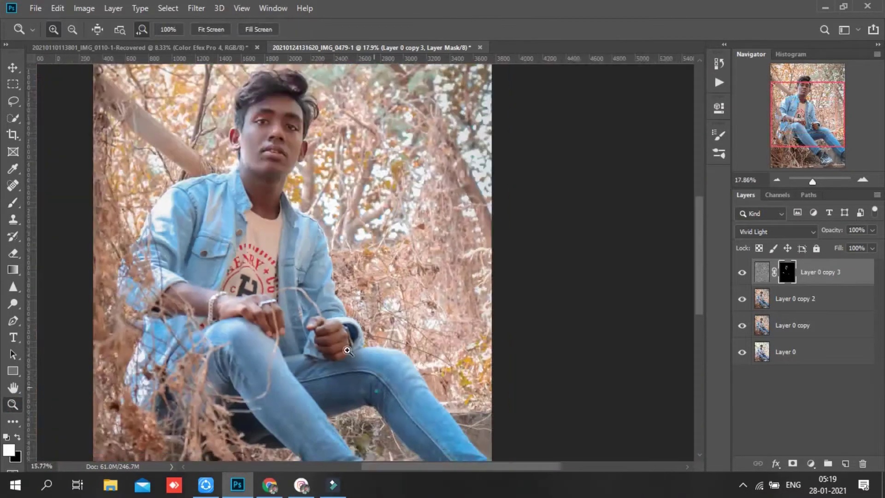
left_click(210, 29)
Hide Layer 0 and merge the visible layers into Layer 0 copy 3
right_click(806, 276)
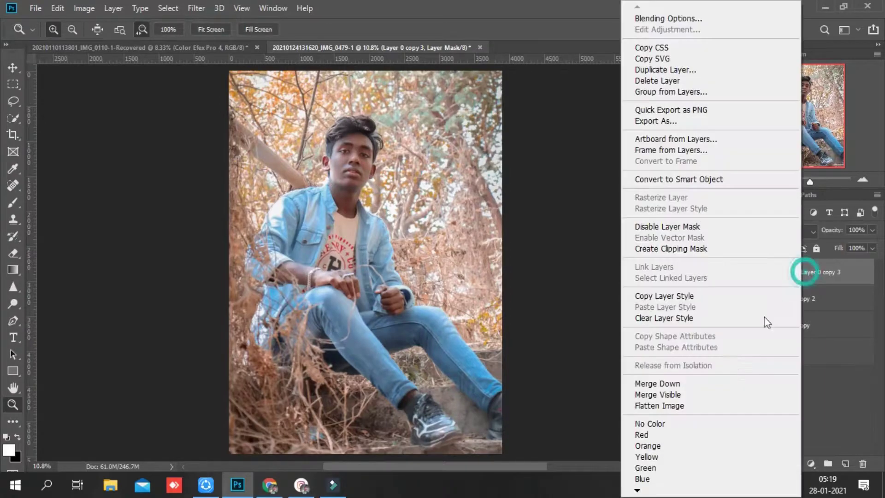
left_click(814, 266)
left_click(742, 352)
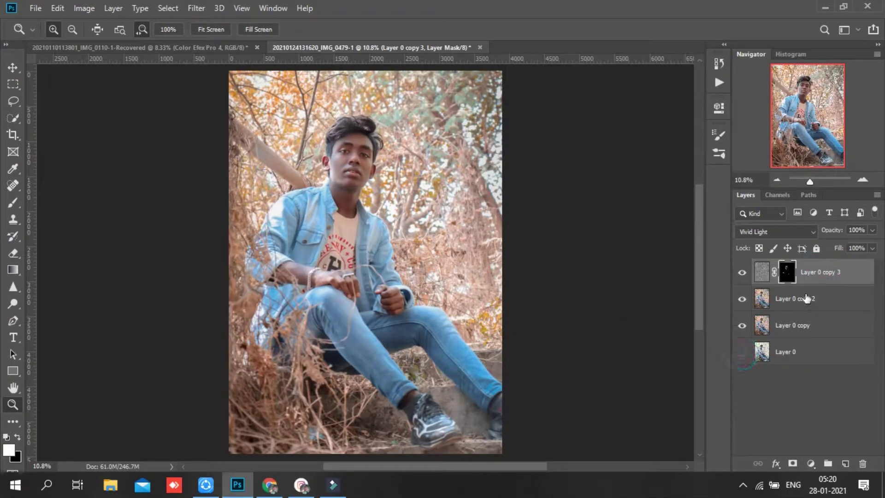
right_click(815, 272)
left_click(676, 395)
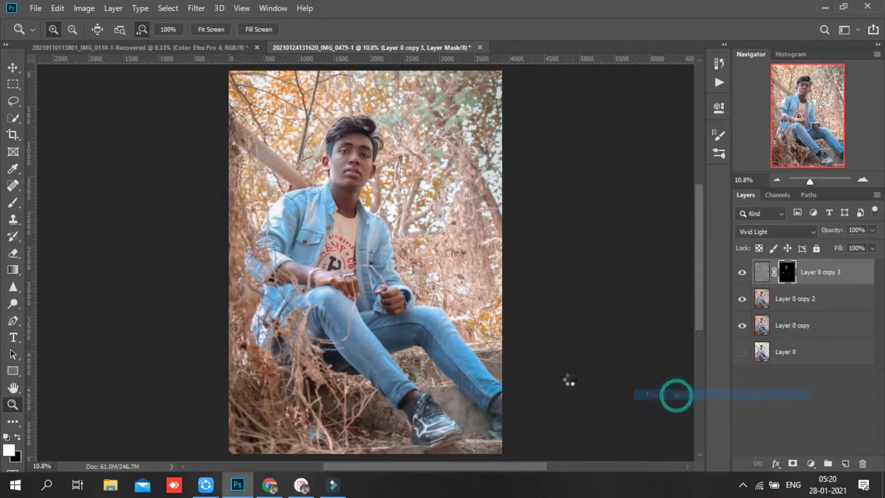
Add a Selective Color layer removing cyan from Reds and Yellows, with a touch more yellow in Yellows
left_click(809, 462)
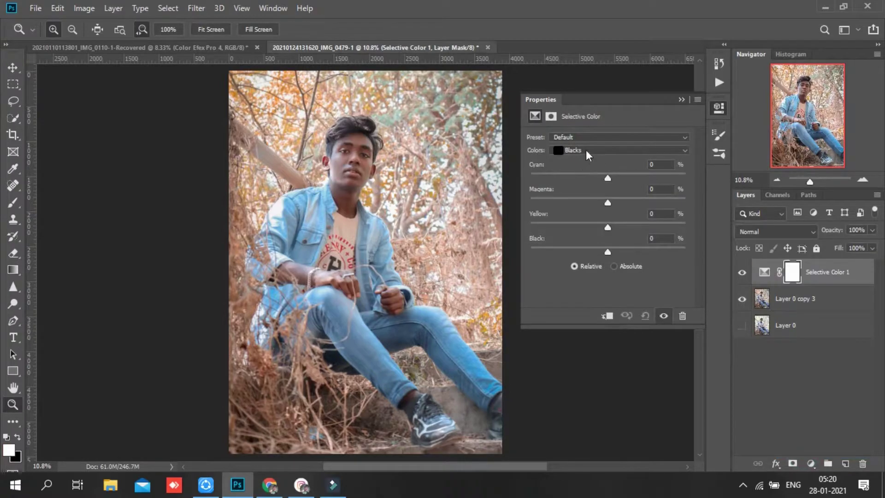
left_click(586, 150)
left_click(584, 166)
mouse_move(600, 179)
left_mouse_down()
mouse_move(549, 175)
mouse_move(562, 181)
left_mouse_up()
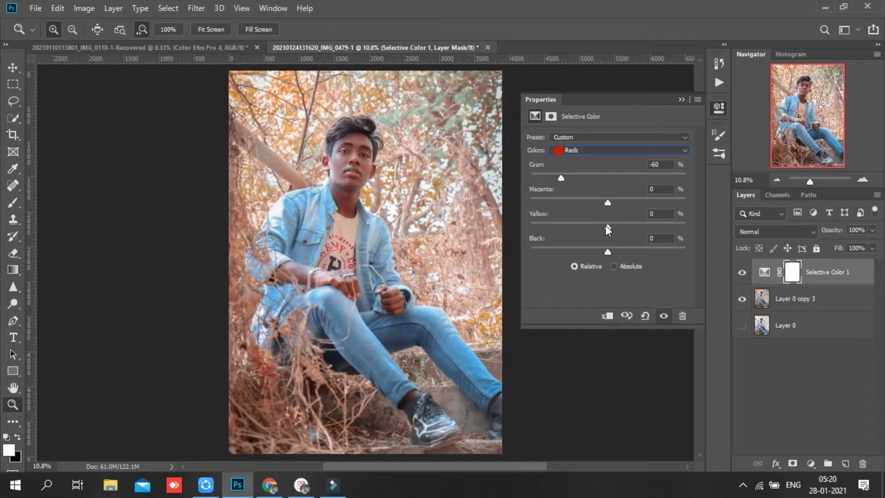
left_click(585, 150)
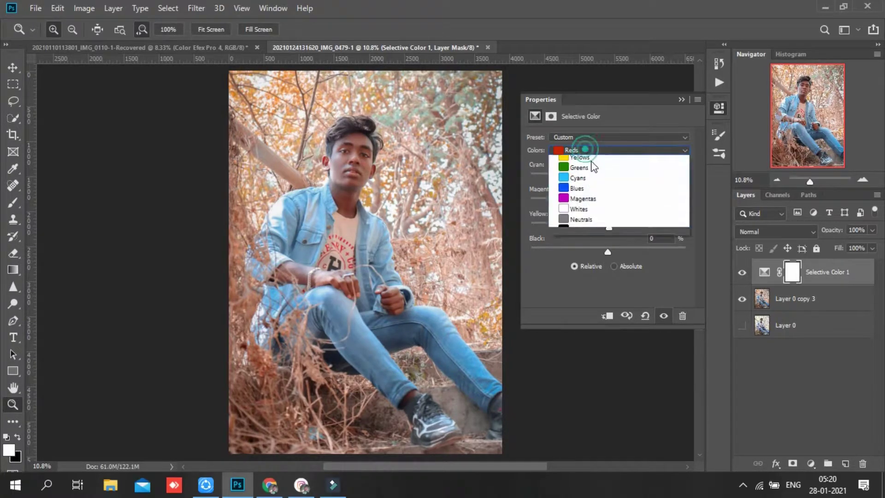
left_click(586, 172)
left_click_drag(605, 178, 580, 178)
left_click_drag(607, 225, 609, 224)
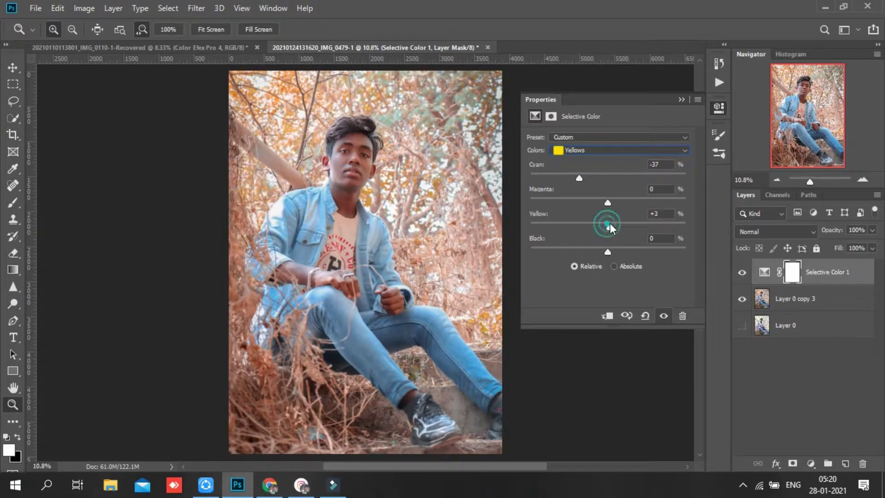
In Selective Color Cyans, reduce cyan and yellow and adjust black
left_click(583, 137)
left_click(591, 138)
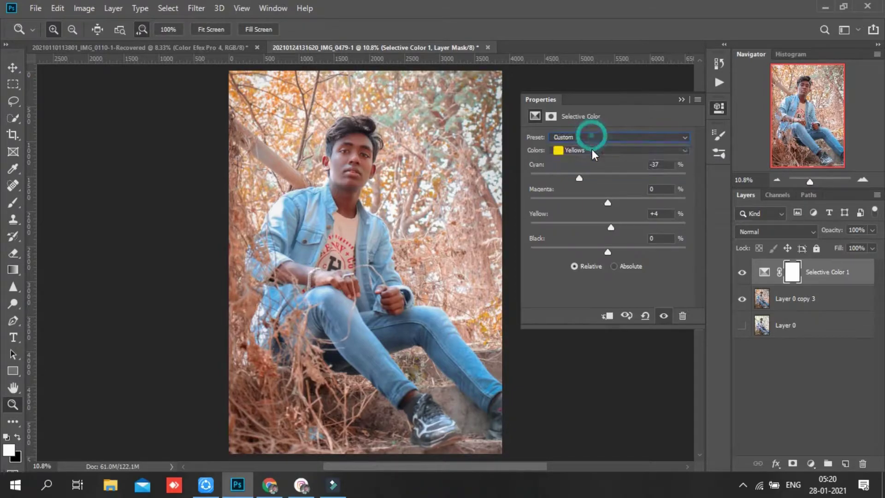
left_click(584, 196)
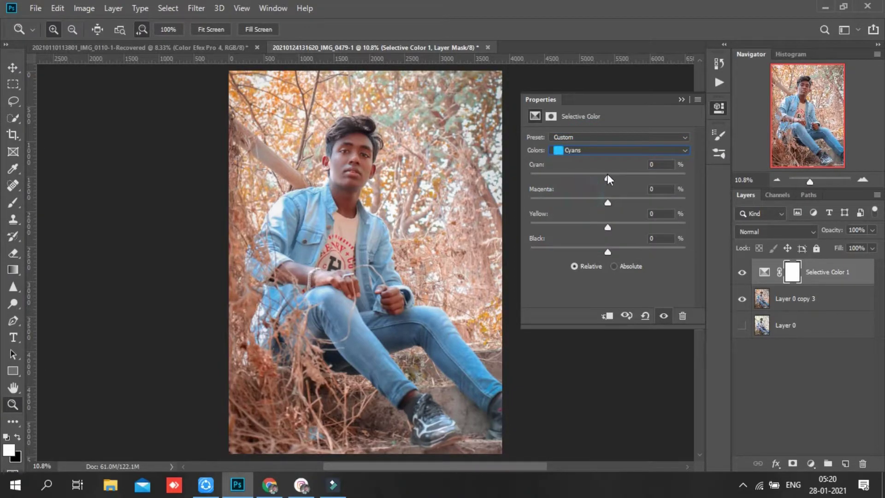
left_click_drag(607, 177, 553, 179)
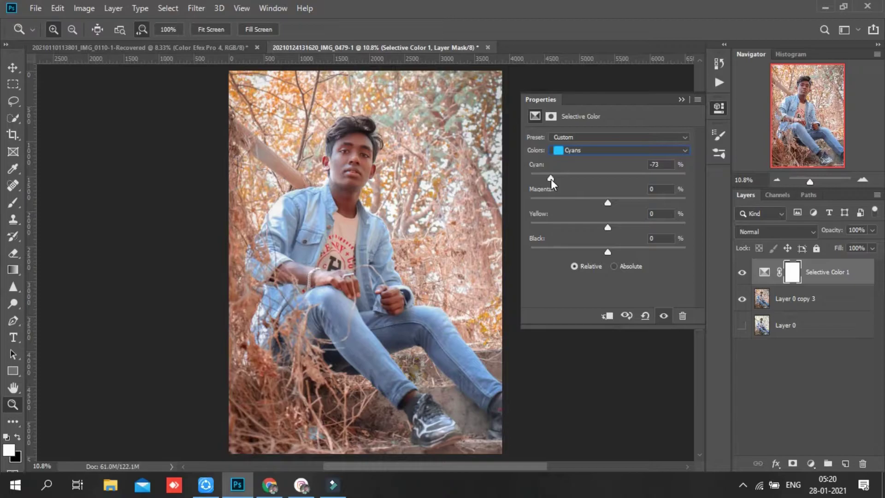
left_click_drag(604, 227, 580, 225)
mouse_move(607, 249)
left_mouse_down()
mouse_move(576, 251)
mouse_move(616, 249)
left_mouse_up()
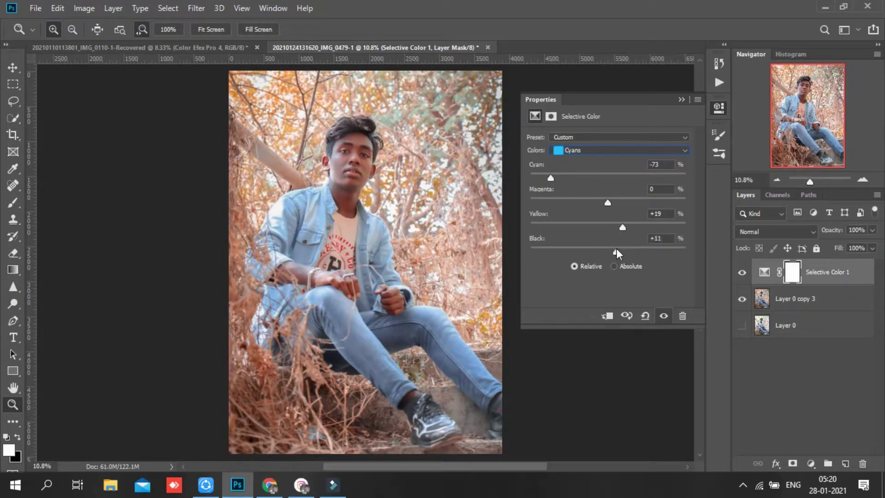
Add a little black to the Blacks range and show the Selective Color layer again
left_click(596, 149)
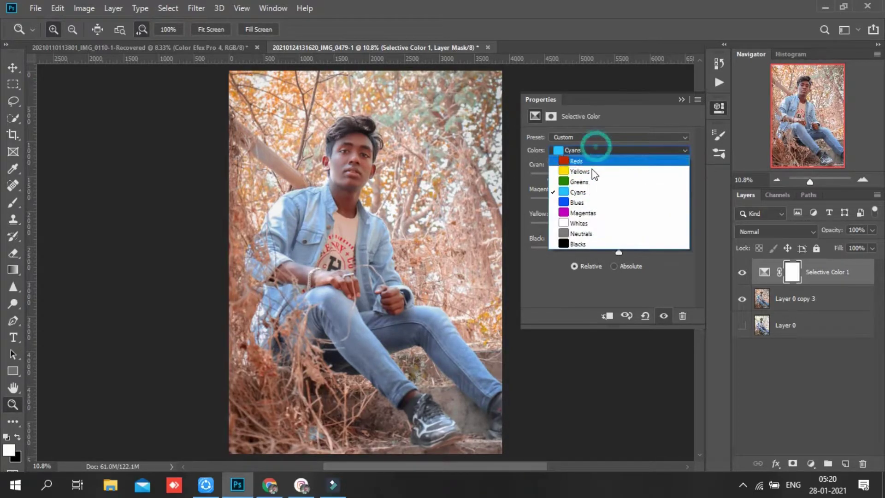
left_click(586, 243)
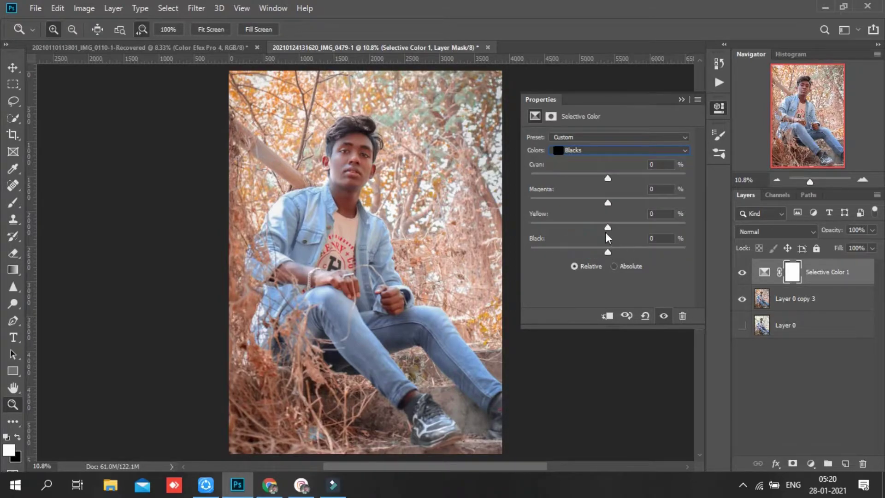
left_click_drag(608, 252, 605, 175)
left_click(681, 100)
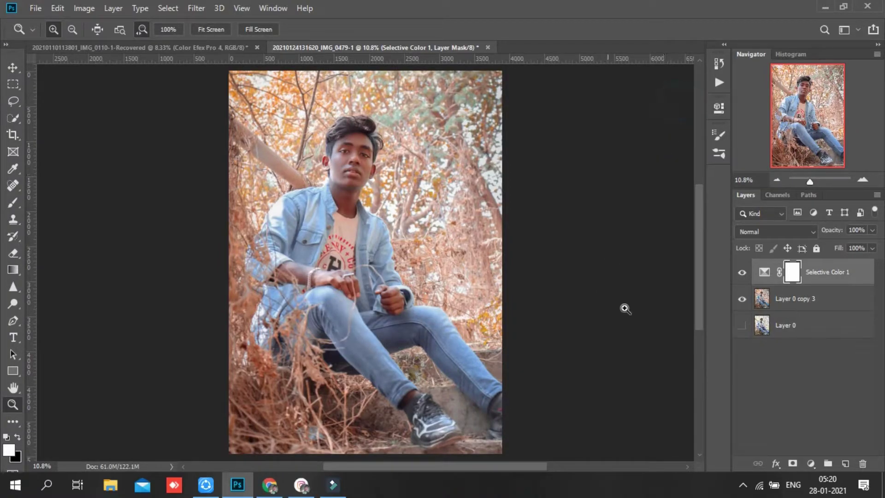
left_click(743, 272)
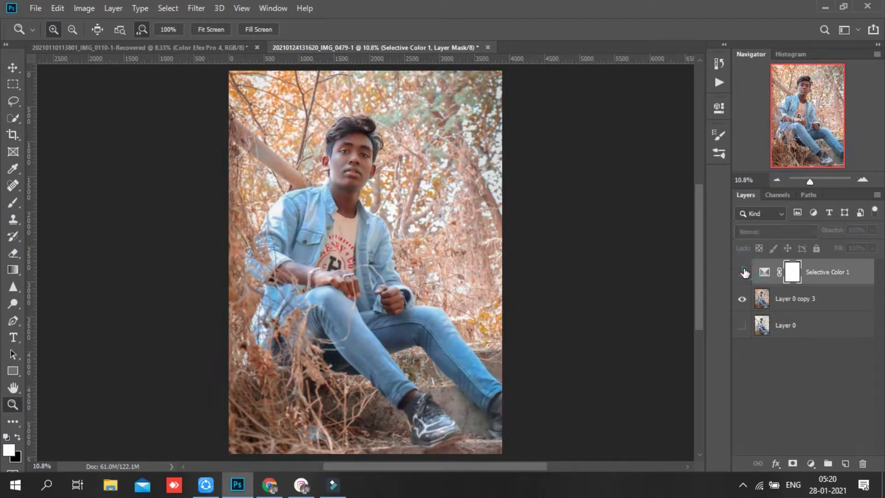
Move Layer 0 copy 3 below Layer 0 and zoom in on the portrait
right_click(812, 272)
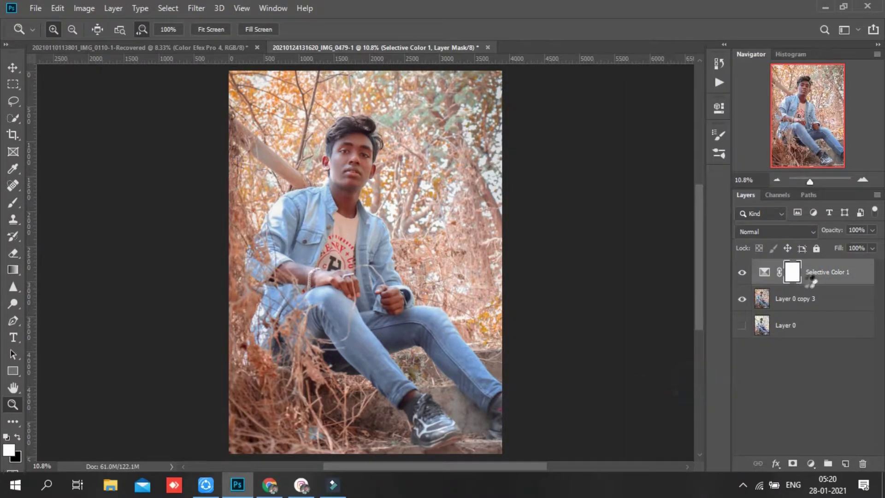
mouse_move(793, 272)
left_mouse_down()
mouse_move(820, 334)
mouse_move(845, 463)
left_mouse_up()
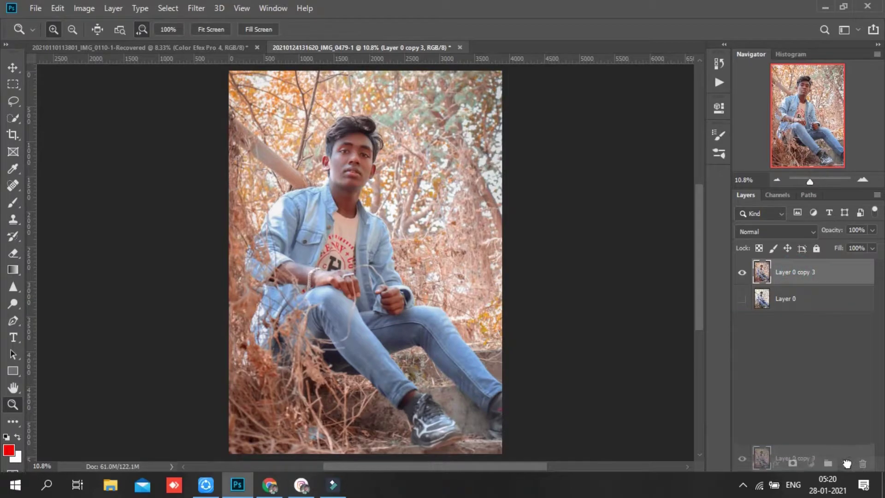
left_click(374, 279)
scroll(374, 280, "up", 1)
key("ctrl+plus")
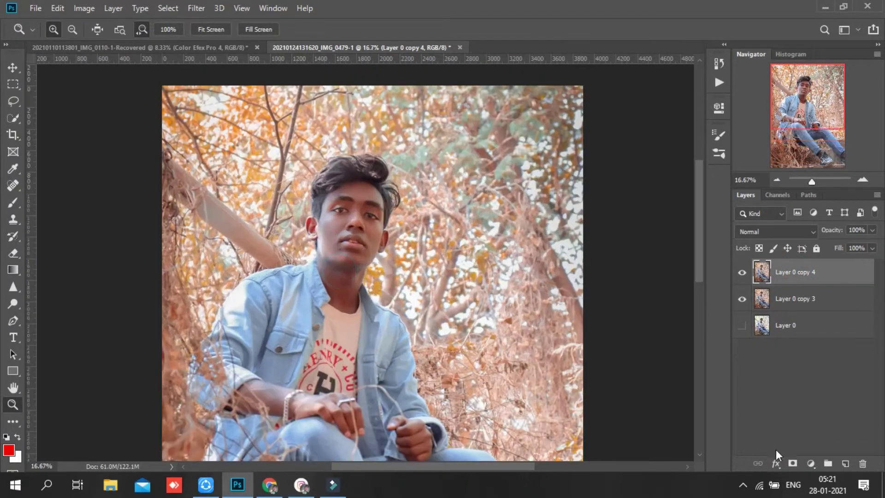
Add a new Layer 1 clipped to the layer below in Overlay mode
left_click(845, 463)
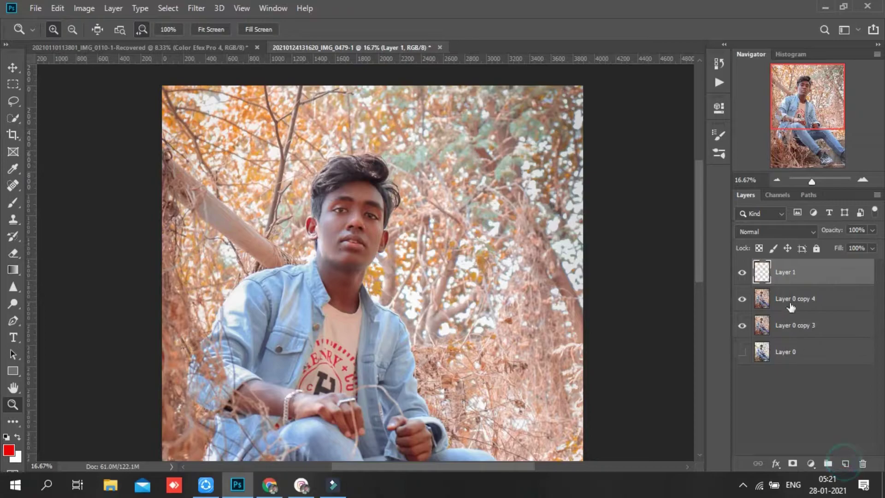
right_click(792, 272)
left_click(659, 249)
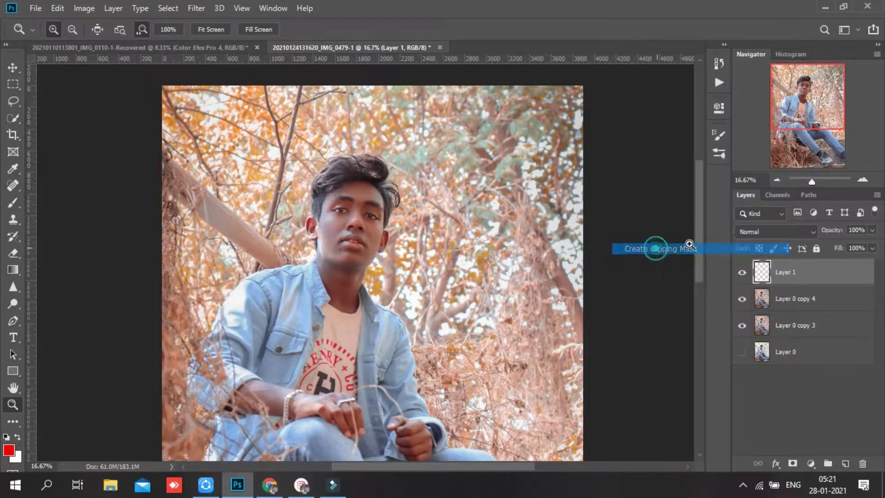
left_click(742, 230)
left_click(738, 282)
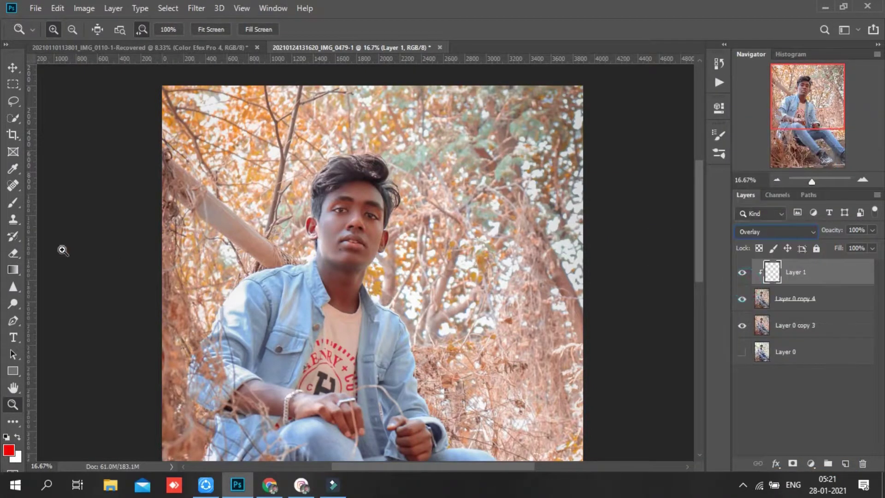
Fill Layer 1 with 50% Gray and zoom in around the face
left_click(57, 8)
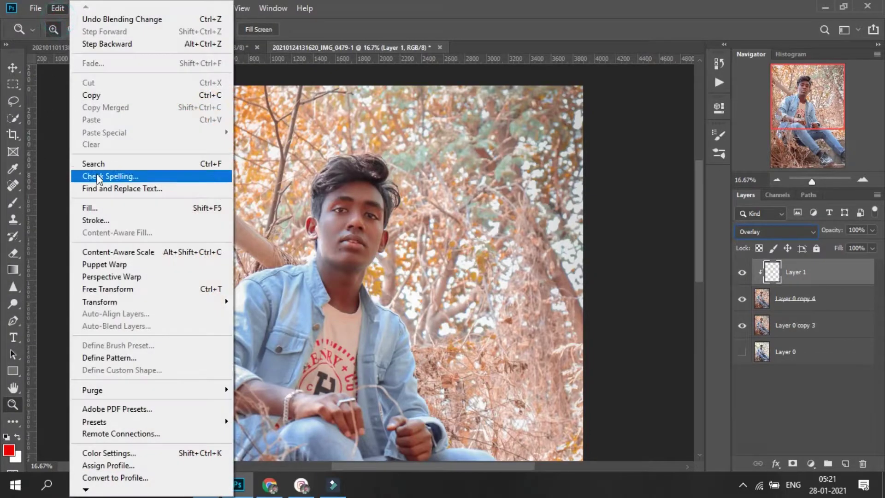
left_click(110, 208)
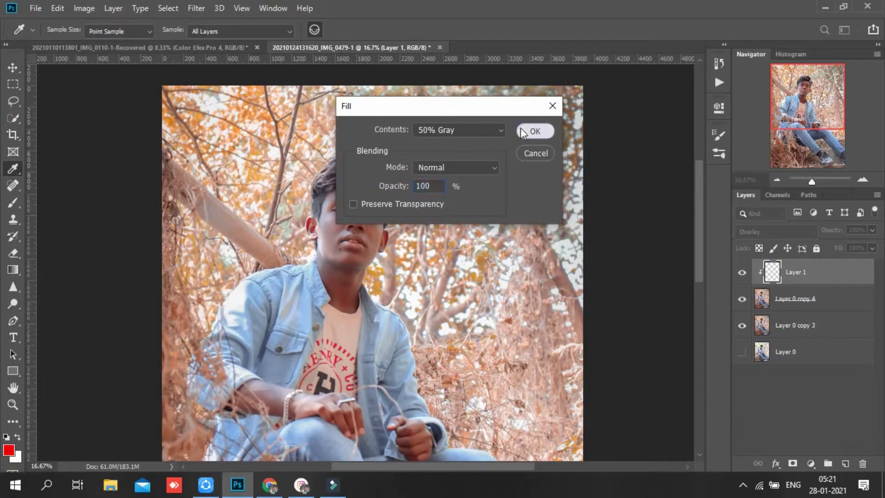
left_click(519, 129)
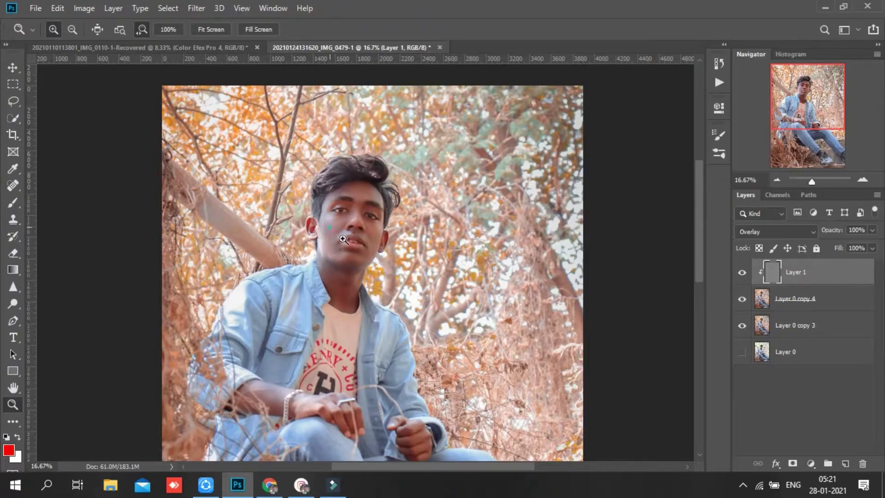
left_click(343, 239)
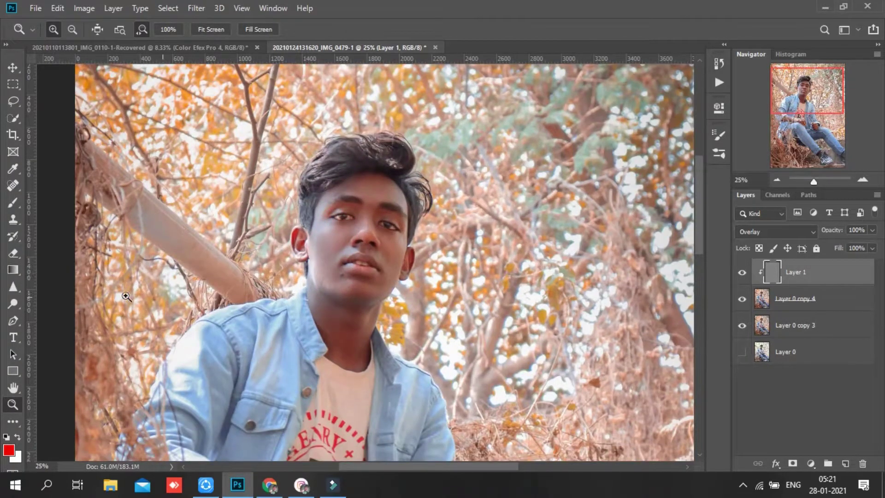
Dodge the lips and the face from chin to nose on Layer 1 (Midtones, 14%)
left_click(14, 301)
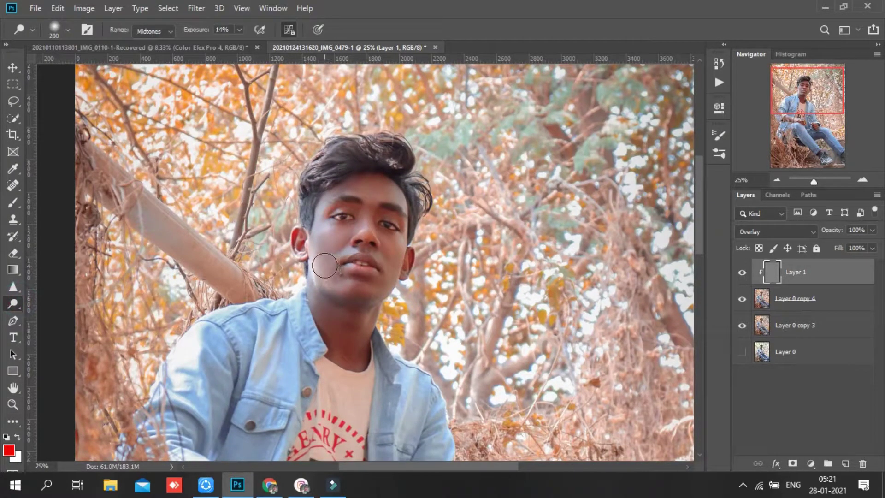
key("bracketright")
left_click_drag(328, 258, 350, 260)
key("bracketleft")
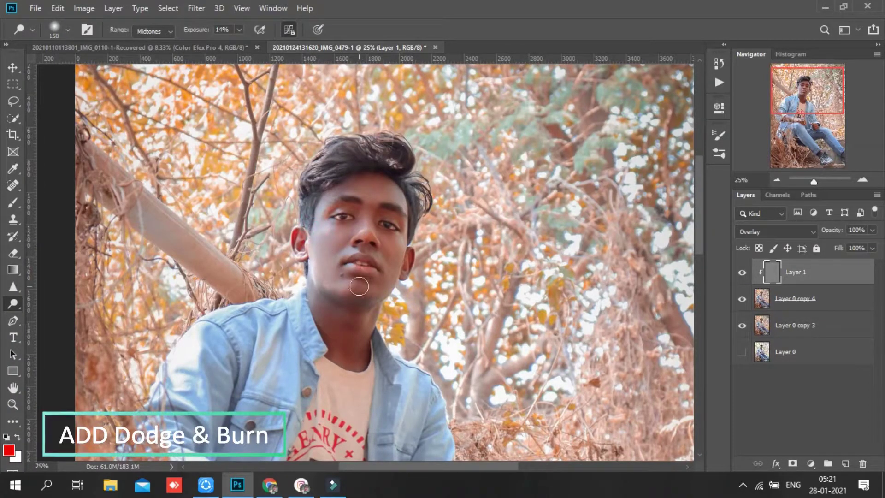
left_click_drag(359, 286, 357, 238)
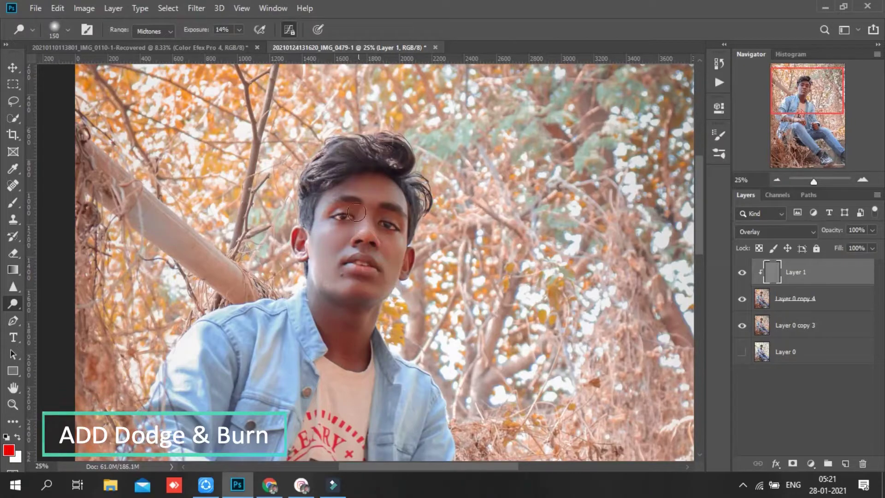
Dodge the shirt and jeans with a smaller brush
scroll(357, 239, "down", 2)
scroll(332, 246, "down", 1)
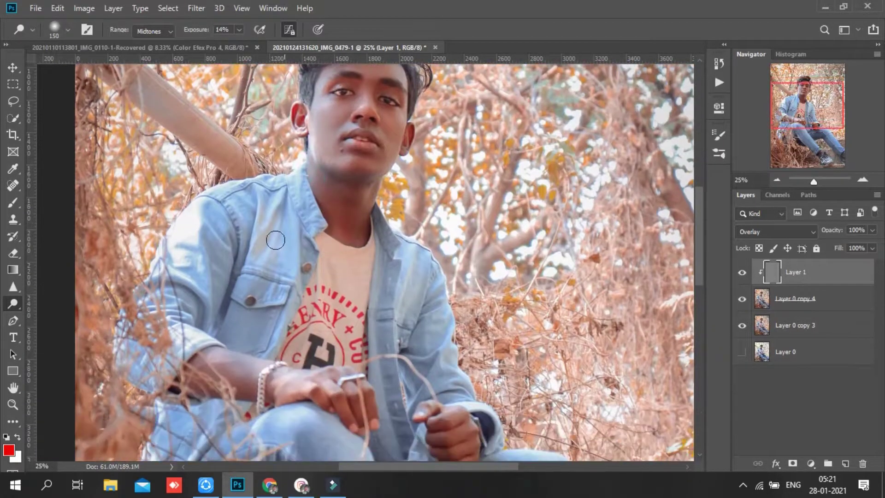
key("bracketleft")
left_click_drag(285, 275, 208, 207)
scroll(207, 208, "down", 1)
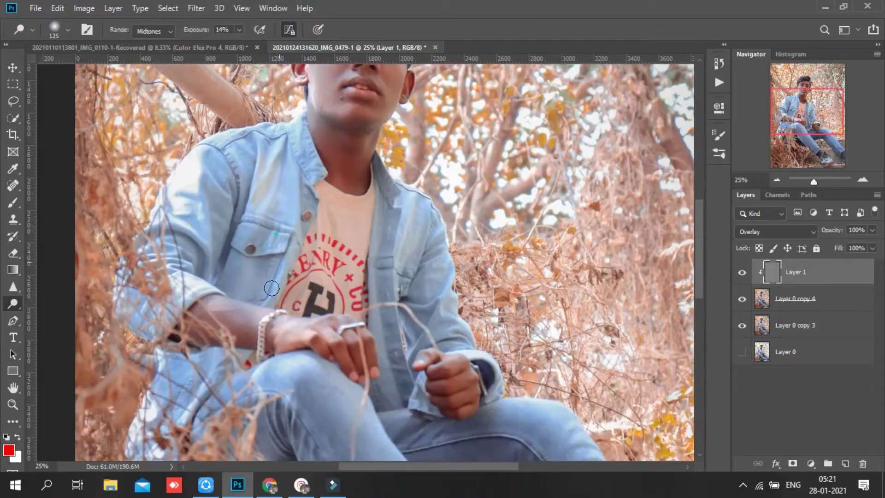
scroll(276, 276, "down", 1)
scroll(342, 343, "down", 1)
scroll(342, 343, "down", 1)
left_click_drag(342, 343, 357, 300)
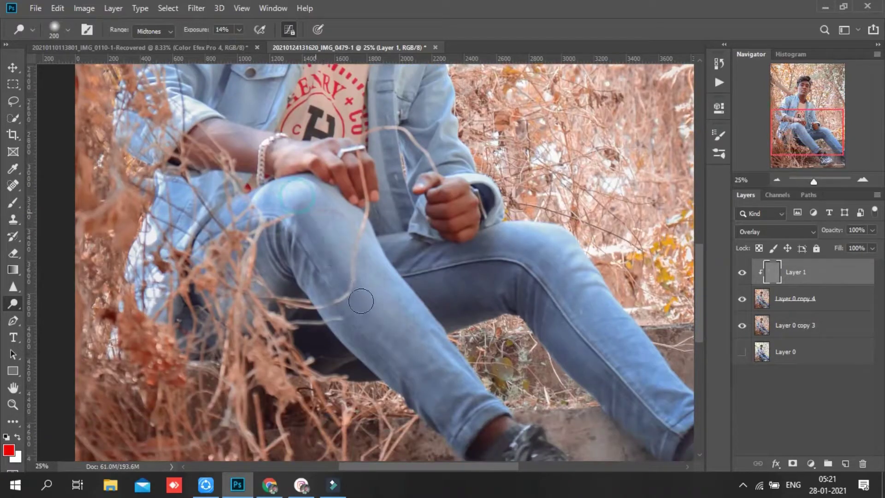
scroll(357, 300, "down", 1)
key("bracketright")
key("bracketright")
key("bracketright")
scroll(410, 234, "up", 2)
scroll(410, 234, "up", 1)
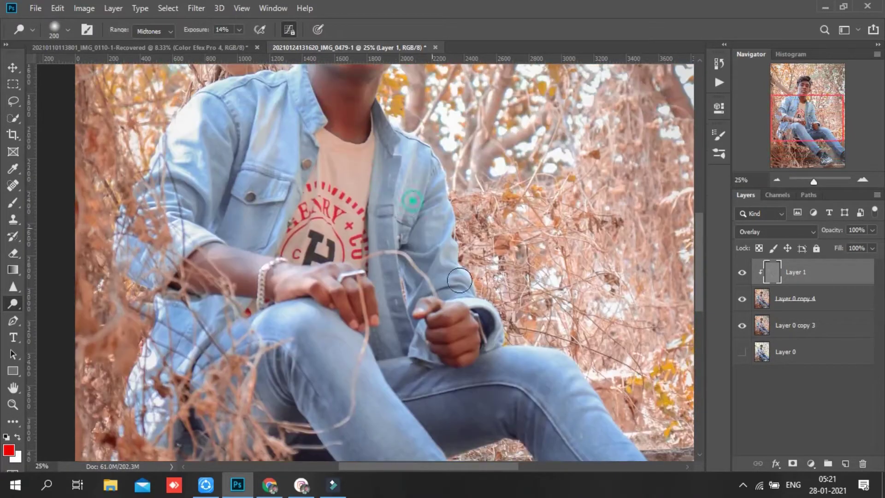
scroll(410, 235, "down", 4)
scroll(277, 277, "up", 1)
Burn areas at 11% with the Burn tool, refining the face at 50% zoom with a 90 brush
key("shift+o")
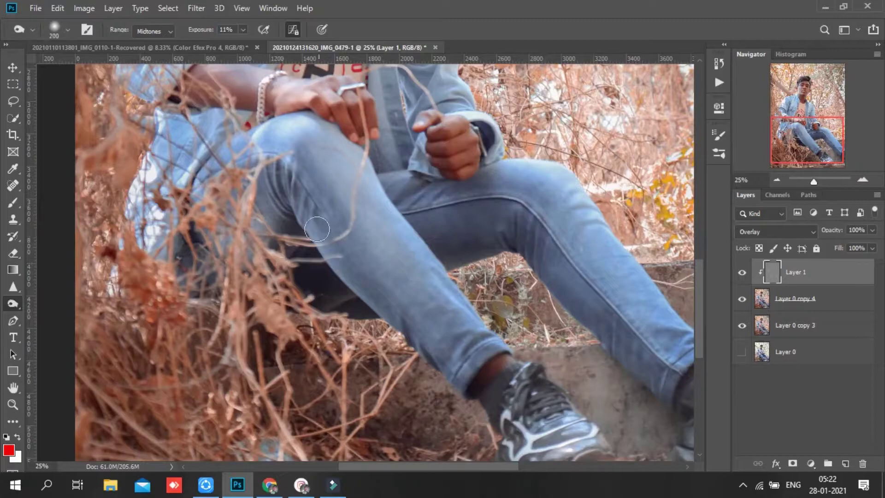
scroll(518, 237, "down", 1)
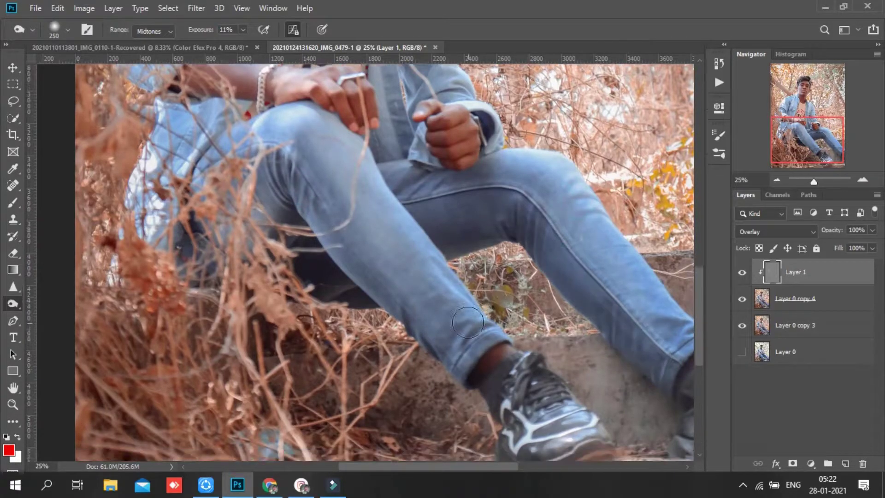
scroll(461, 230, "down", 1)
scroll(216, 209, "up", 3)
scroll(203, 166, "up", 3)
key("bracketleft")
key("bracketleft")
key("bracketleft")
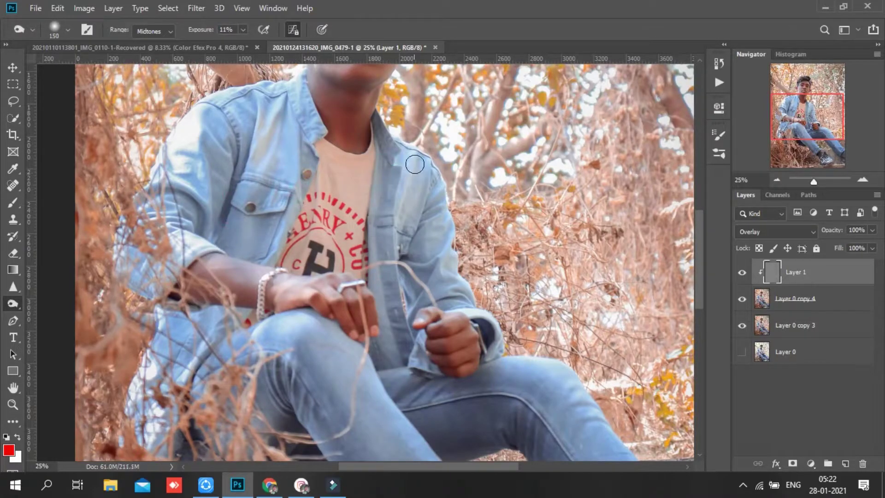
scroll(406, 230, "up", 1)
scroll(277, 356, "up", 2)
scroll(277, 356, "up", 1)
left_click(370, 291)
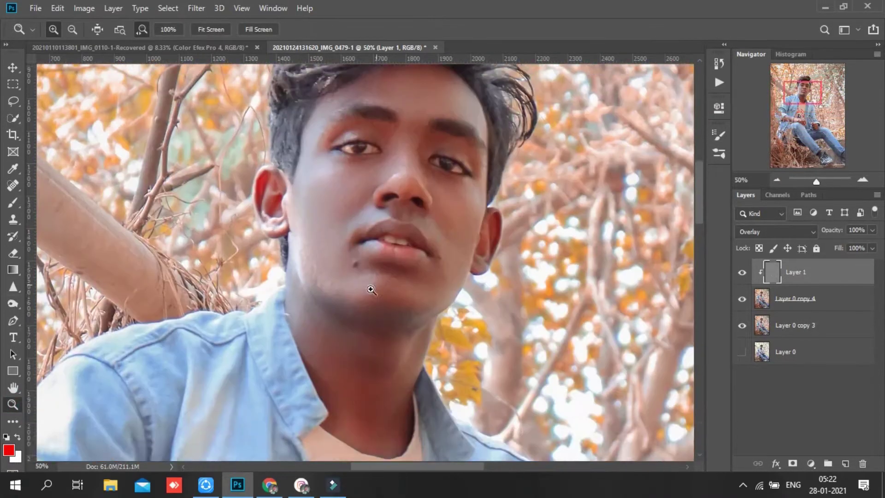
key("bracketleft")
key("bracketleft")
key("bracketleft")
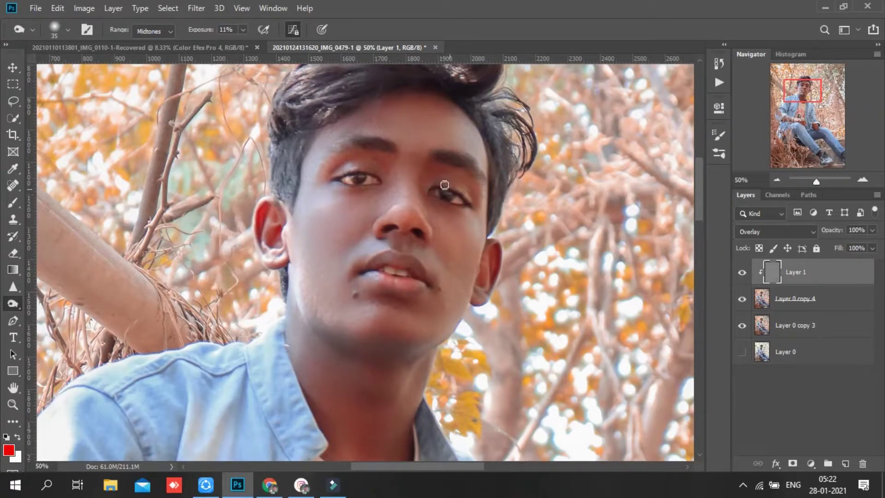
scroll(267, 242, "up", 1)
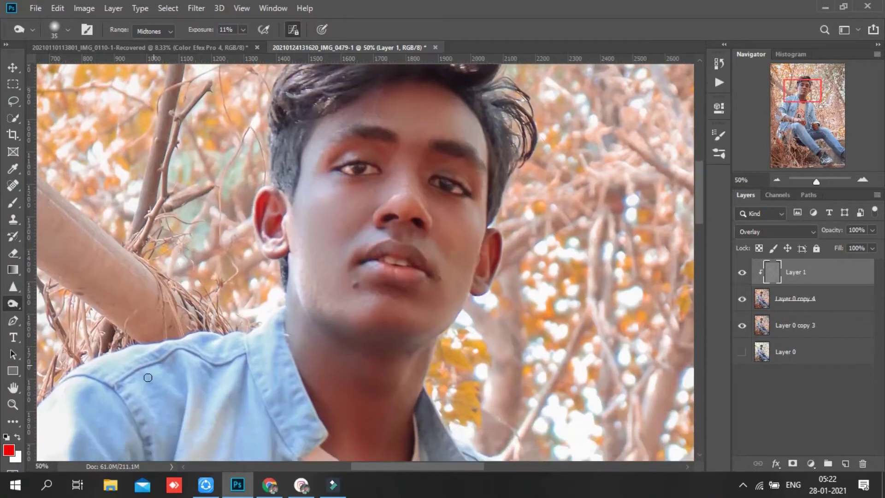
key("z")
scroll(237, 291, "down", 5)
Merge Layer 1 and Layer 0 copy 4 down into Layer 0 copy 3
left_click(211, 29)
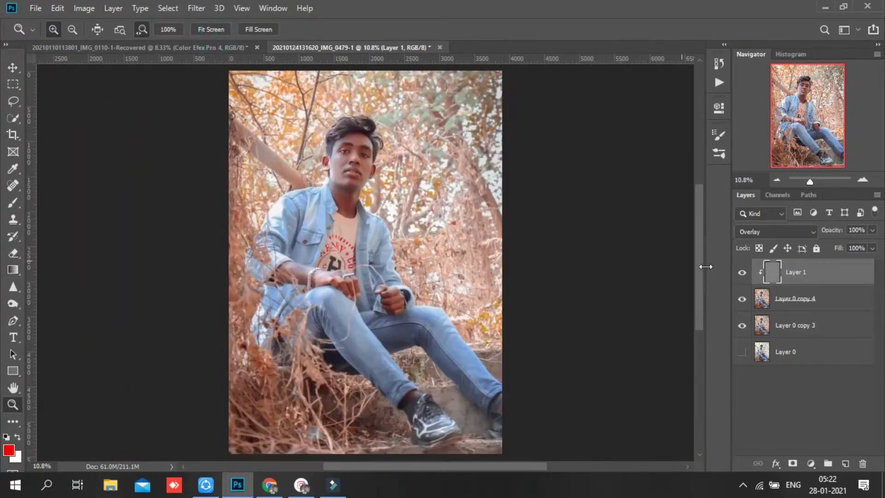
right_click(795, 272)
left_click(667, 383)
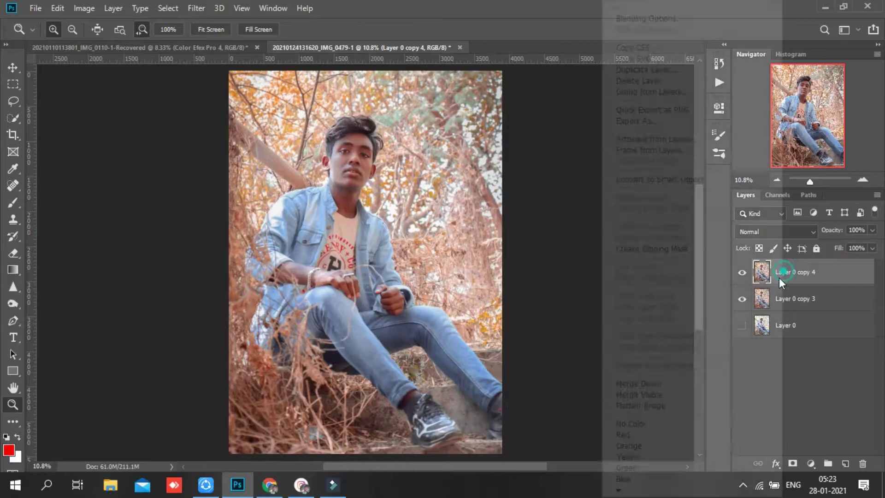
right_click(779, 277)
left_click(687, 385)
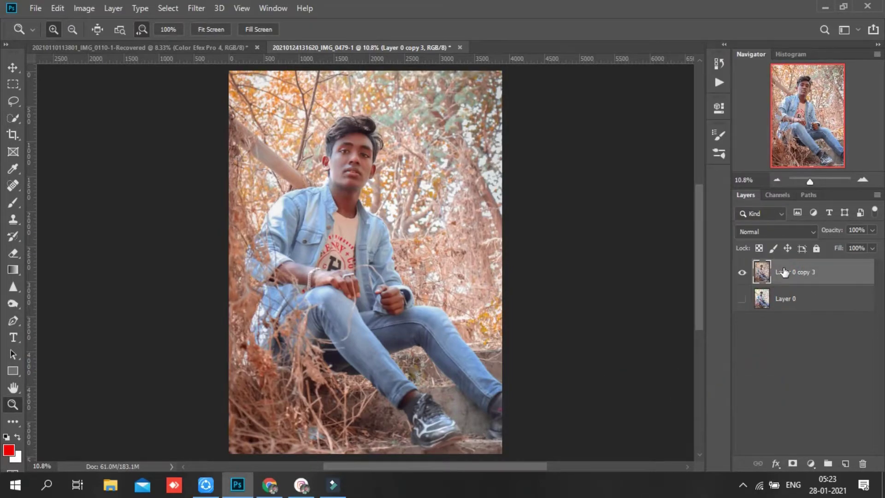
Duplicate Layer 0 copy 3 and apply the Camera Raw filter to the copy
left_click_drag(783, 272, 845, 464)
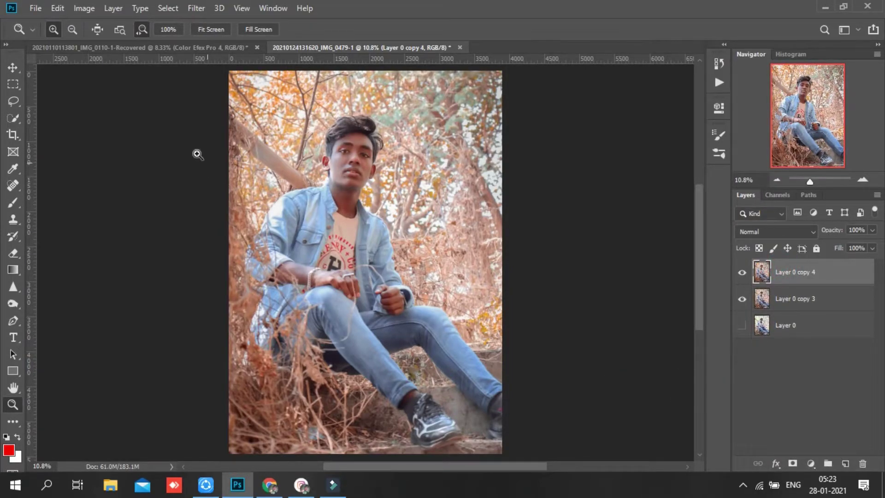
left_click(188, 8)
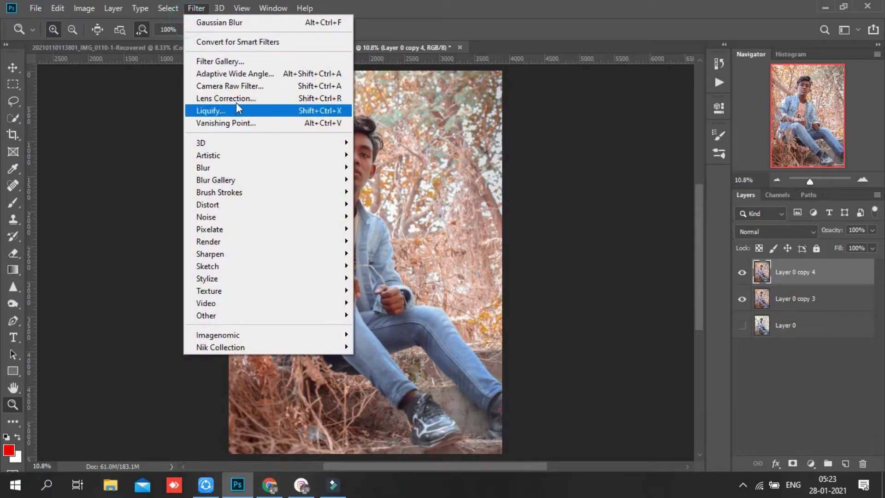
left_click(234, 83)
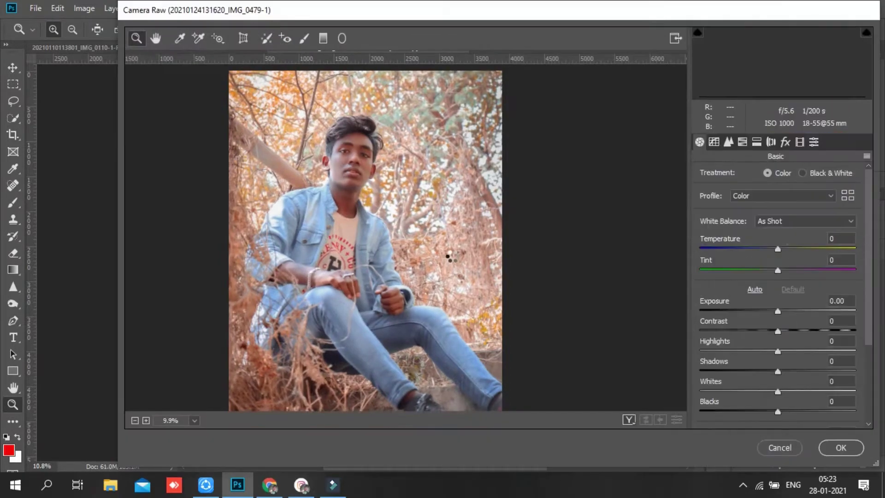
Raise sharpening, then set Temperature +1, Highlights -52, Shadows +14 and Whites -18
left_click(728, 142)
left_click_drag(705, 194, 727, 196)
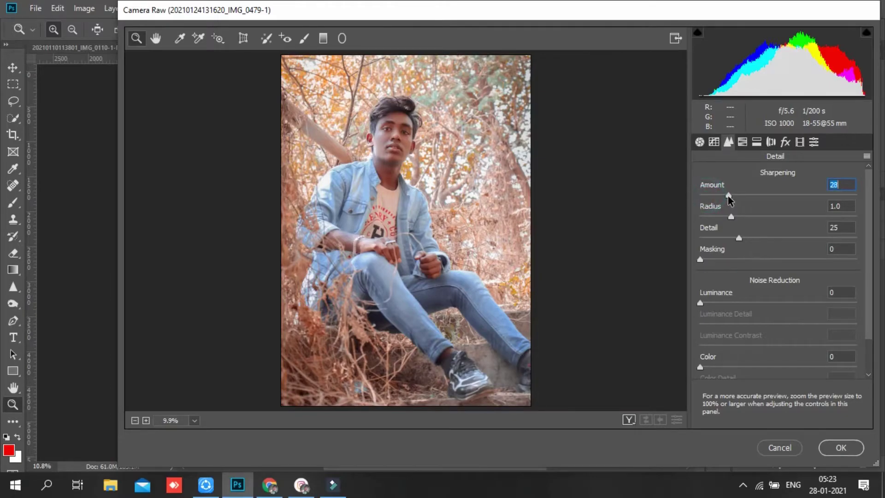
left_click(699, 141)
mouse_move(778, 352)
left_mouse_down()
mouse_move(741, 363)
mouse_move(800, 368)
mouse_move(788, 371)
left_mouse_up()
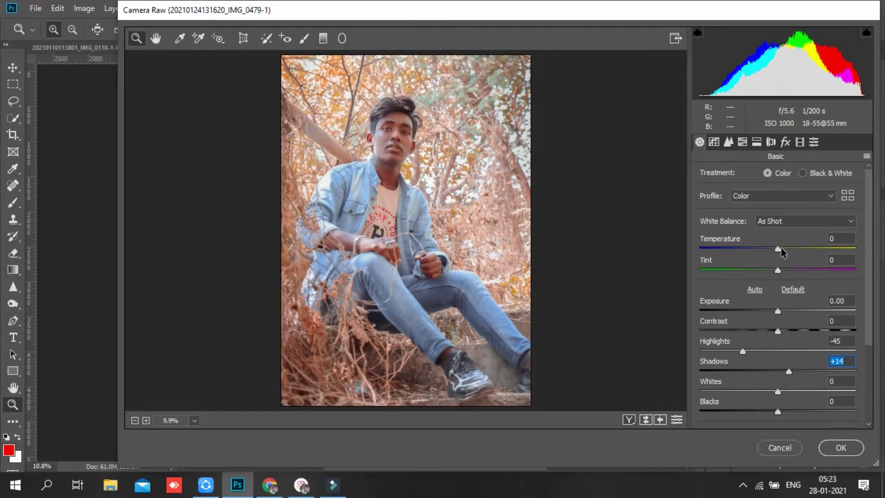
left_click(781, 248)
left_click_drag(743, 350, 737, 351)
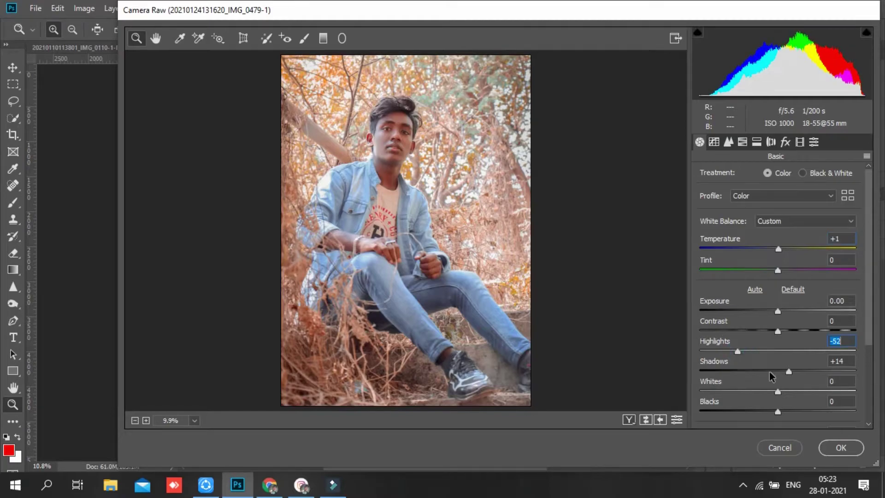
left_click_drag(778, 391, 763, 391)
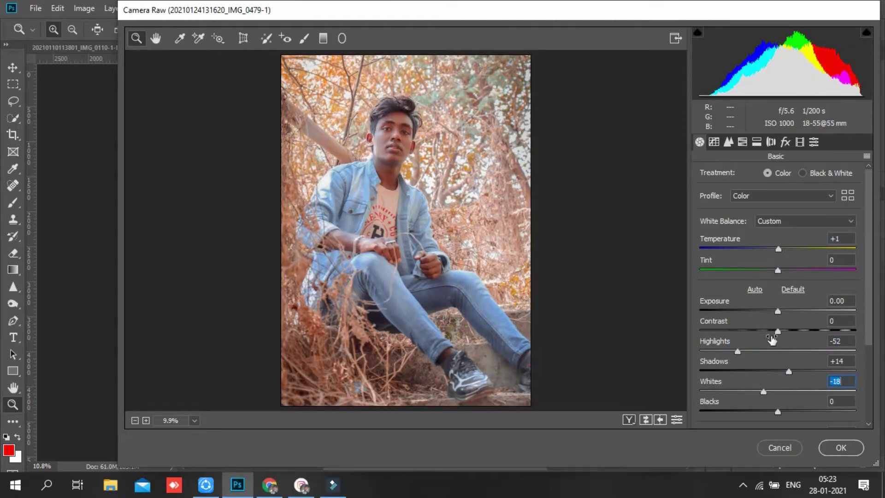
In HSL, shift yellow toward orange, green hue to -100, and desaturate and darken greens and yellows
left_click(742, 141)
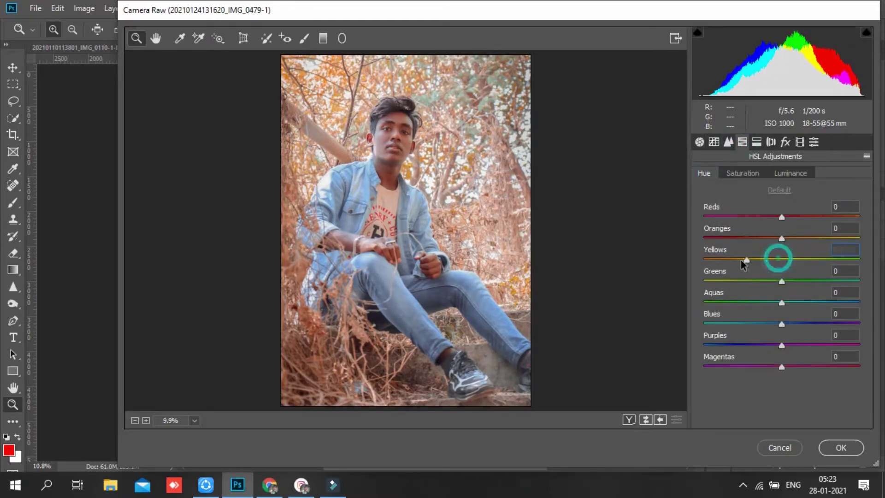
left_click_drag(781, 259, 703, 279)
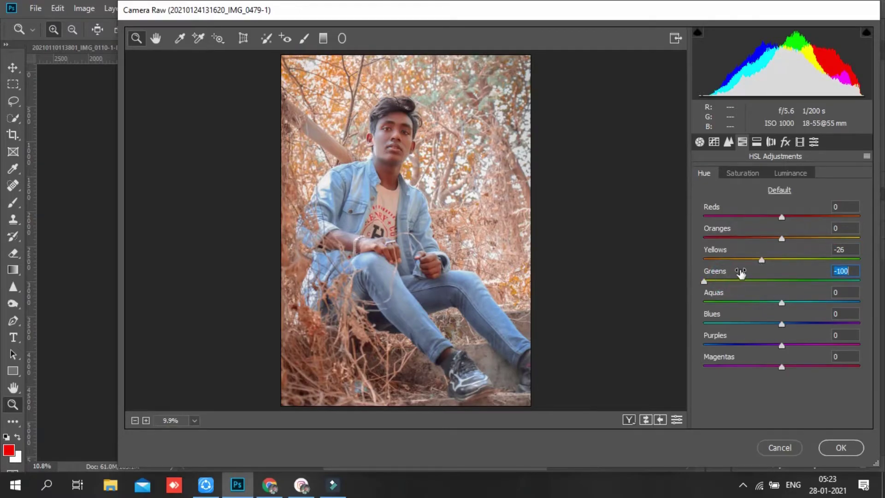
mouse_move(761, 259)
left_mouse_down()
mouse_move(744, 259)
mouse_move(737, 281)
left_mouse_up()
left_click(743, 173)
left_click_drag(782, 237, 791, 237)
left_click(790, 173)
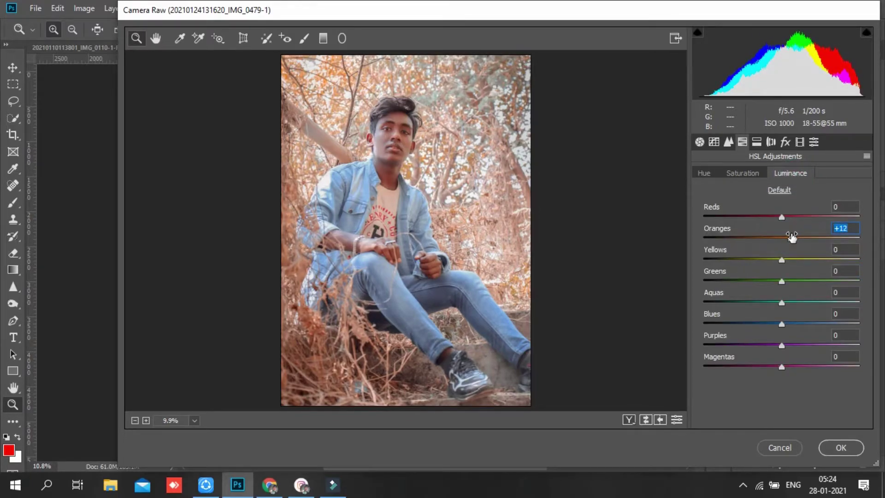
mouse_move(782, 278)
left_mouse_down()
mouse_move(753, 280)
mouse_move(718, 260)
mouse_move(767, 265)
left_mouse_up()
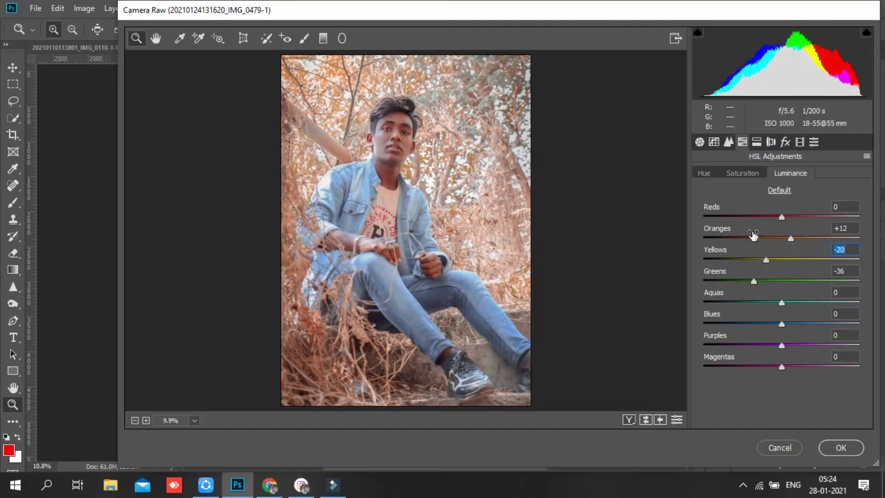
left_click(742, 173)
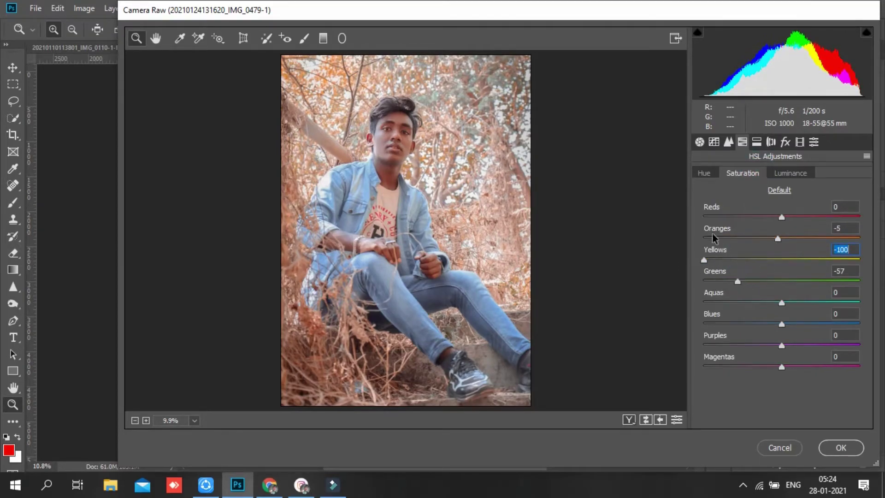
Add vignette -9, grain 5, split toning (highlight hue 191), Blue Hue -5, and apply Camera Raw
left_click(785, 141)
left_click_drag(781, 310, 774, 310)
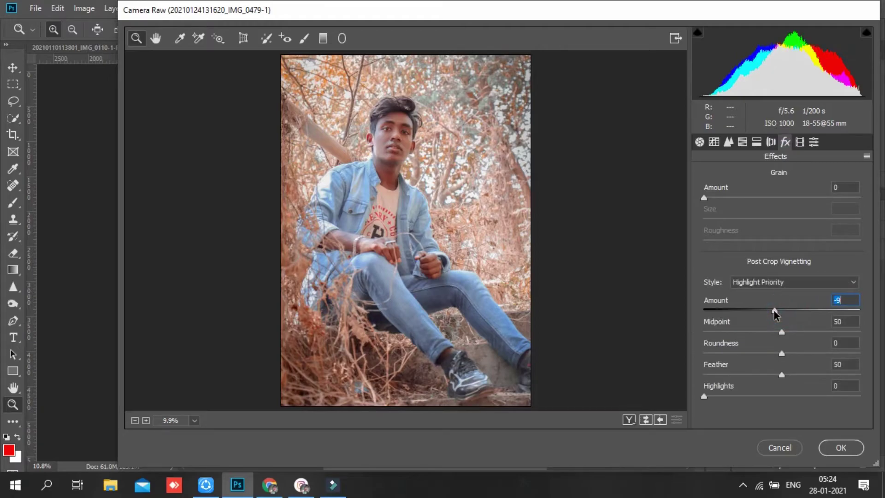
left_click_drag(703, 197, 785, 194)
left_click(771, 142)
left_click_drag(703, 216, 711, 215)
left_click_drag(704, 293, 711, 315)
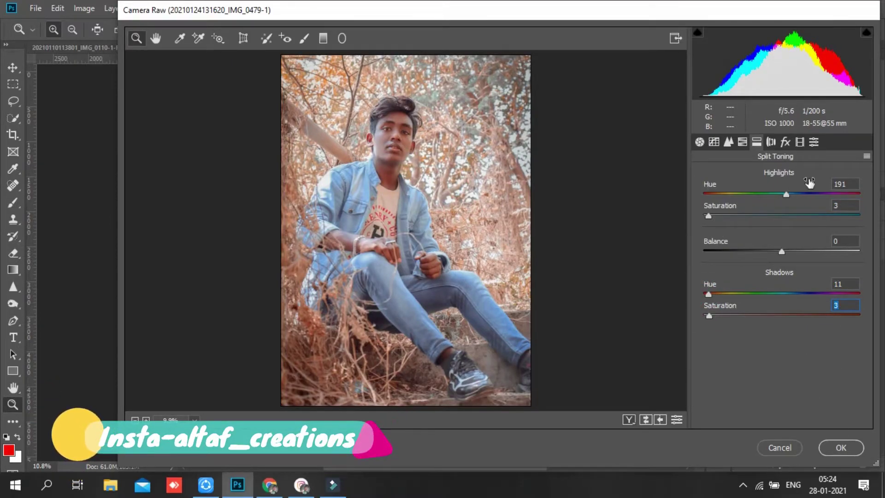
left_click(799, 141)
left_click_drag(781, 386, 778, 386)
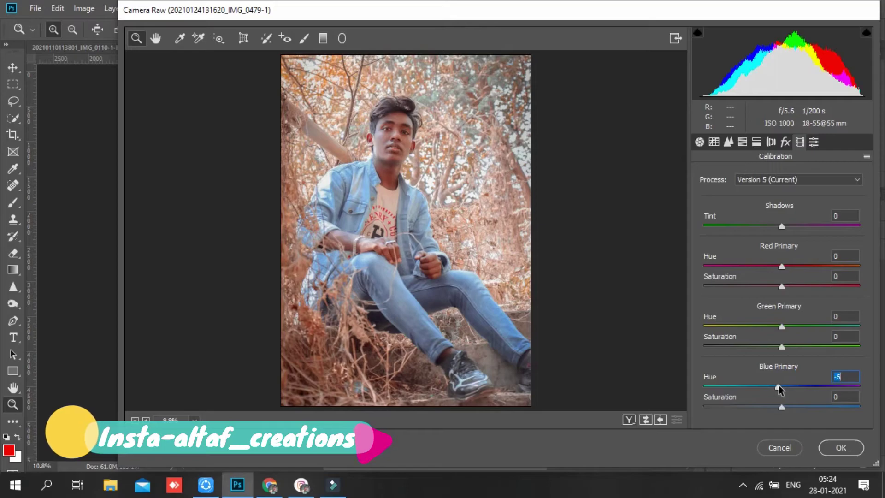
left_click(840, 447)
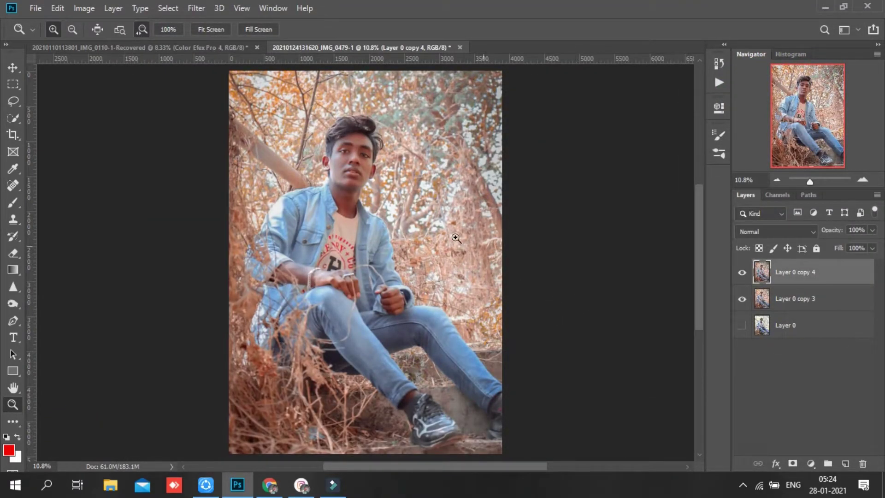
Launch Color Efex Pro 4 from the Nik Collection filters on the layer
left_click(196, 8)
mouse_move(220, 347)
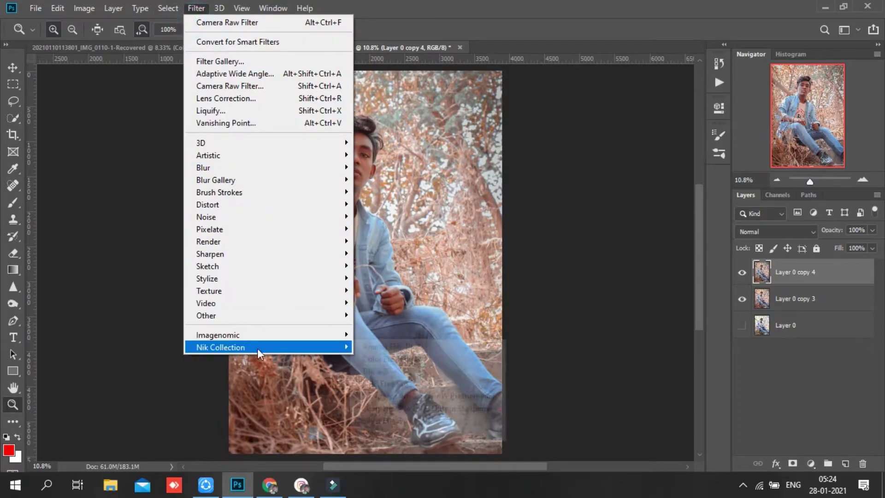
left_click(373, 359)
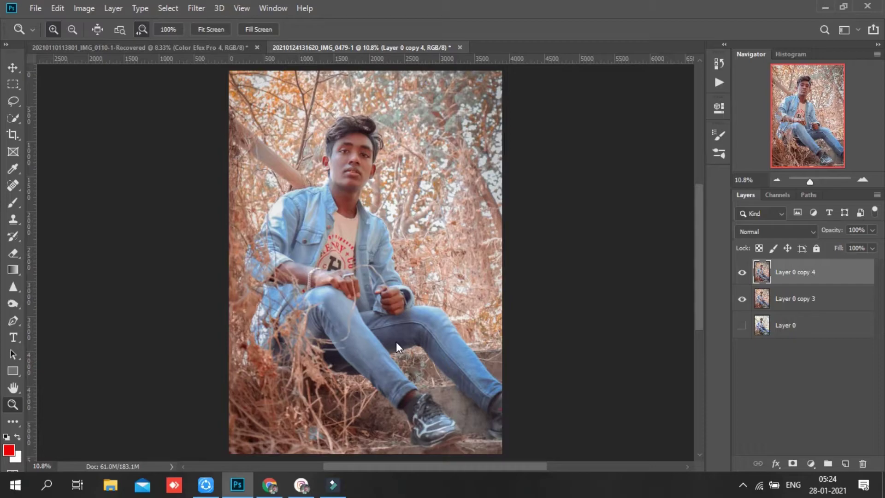
left_click(196, 8)
mouse_move(220, 347)
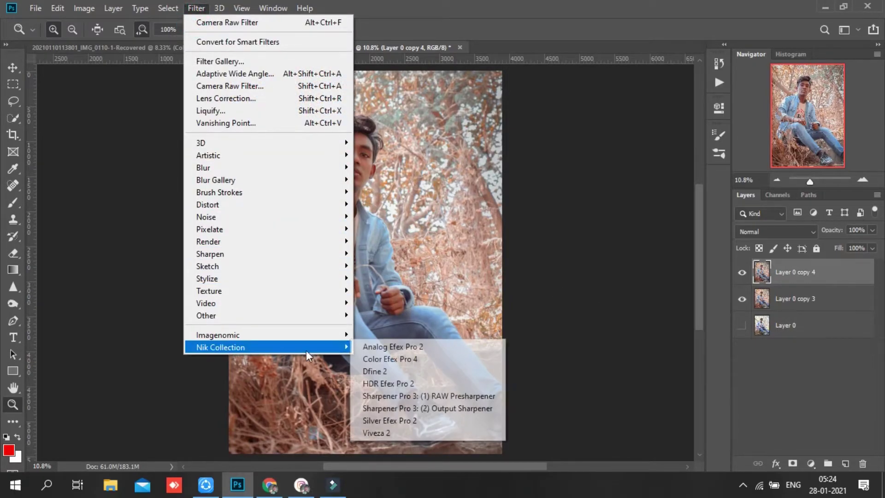
left_click(373, 359)
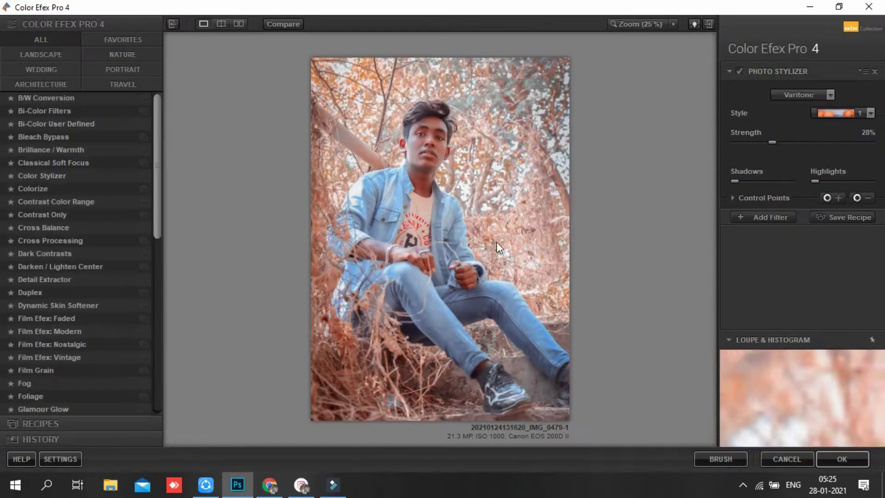
Set Photo Stylizer to Varitone style 2, expand Control Points, and add an empty filter slot
left_click(831, 112)
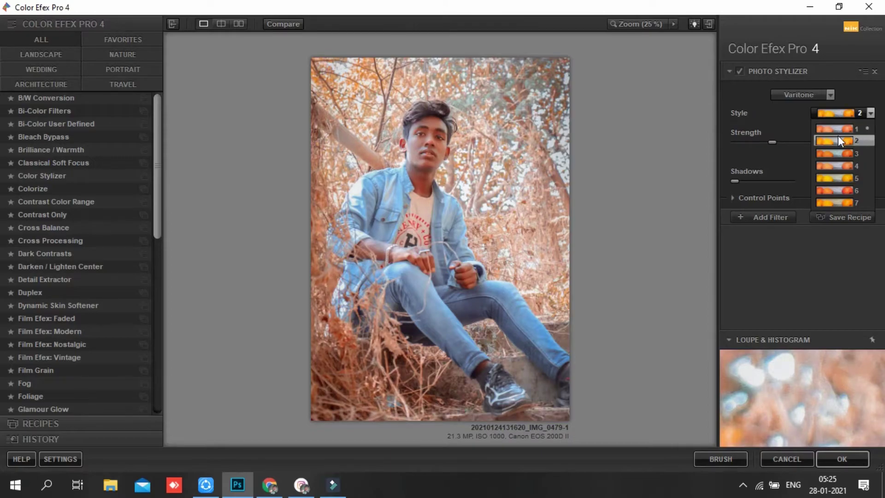
left_click(838, 140)
left_click(748, 197)
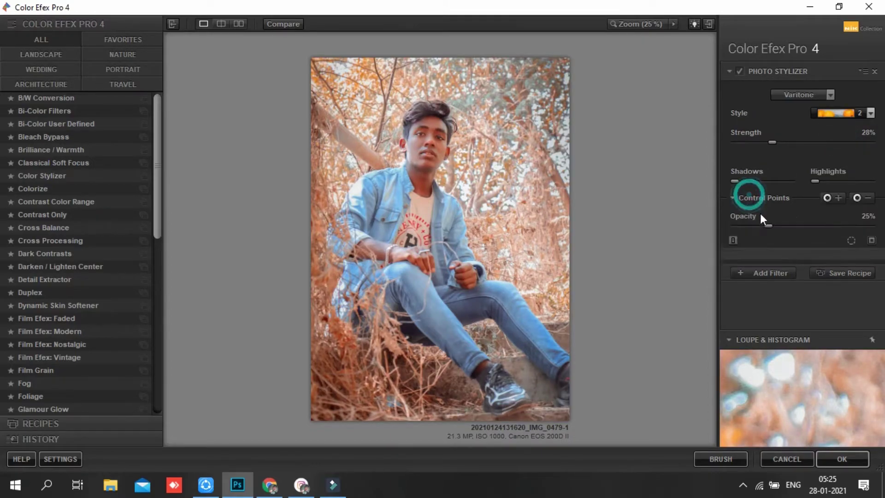
left_click(770, 225)
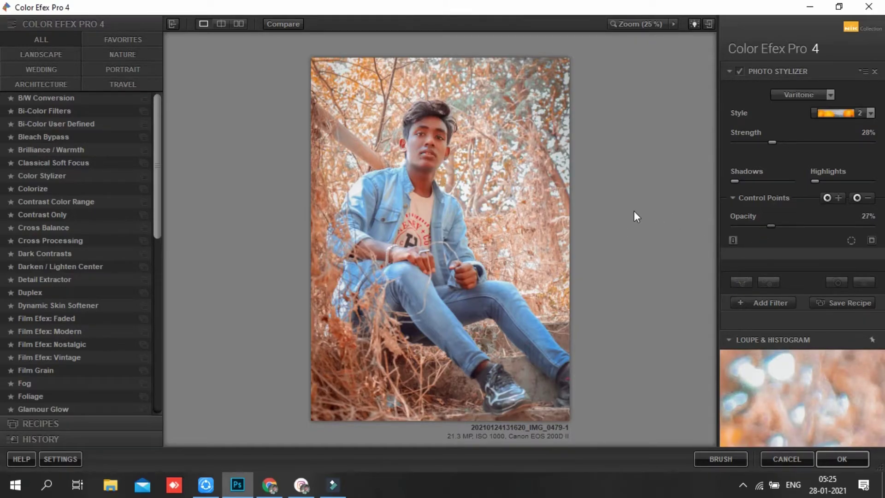
left_click(750, 303)
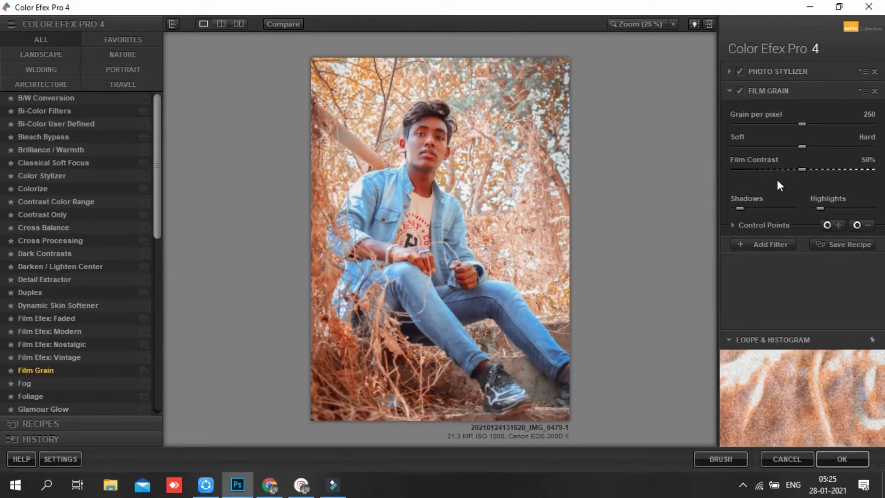
Set Film Grain contrast to 43% and its opacity to 14%, checking a close-up of the face
left_click_drag(795, 168, 790, 168)
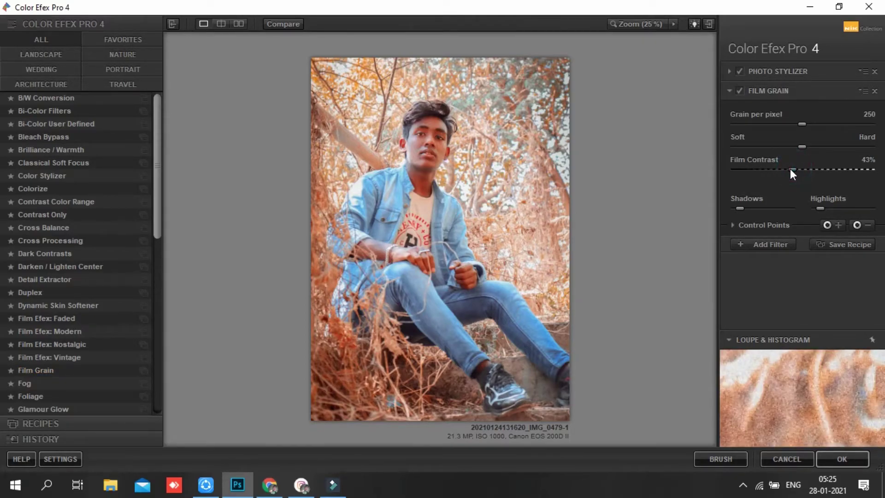
left_click(755, 225)
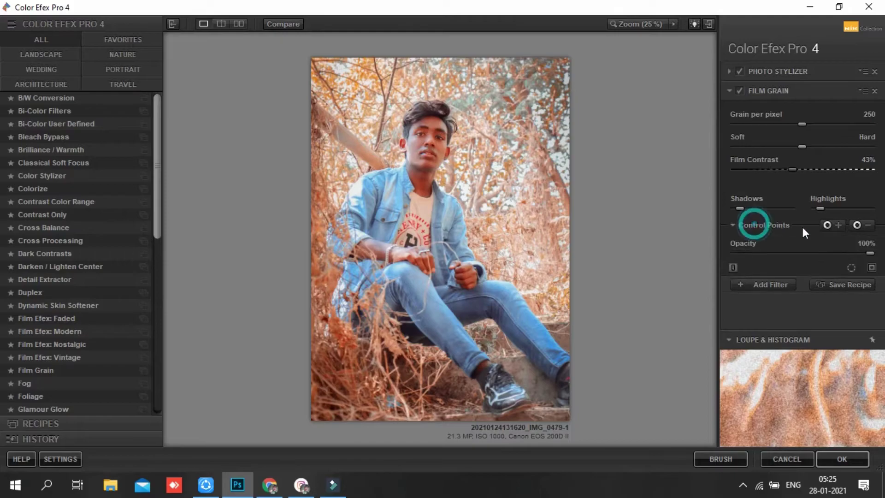
left_click(772, 253)
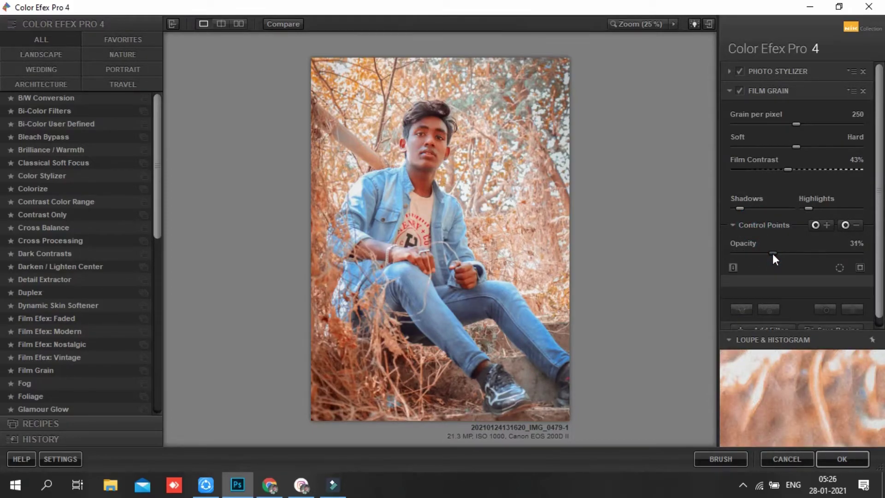
left_click_drag(773, 253, 767, 253)
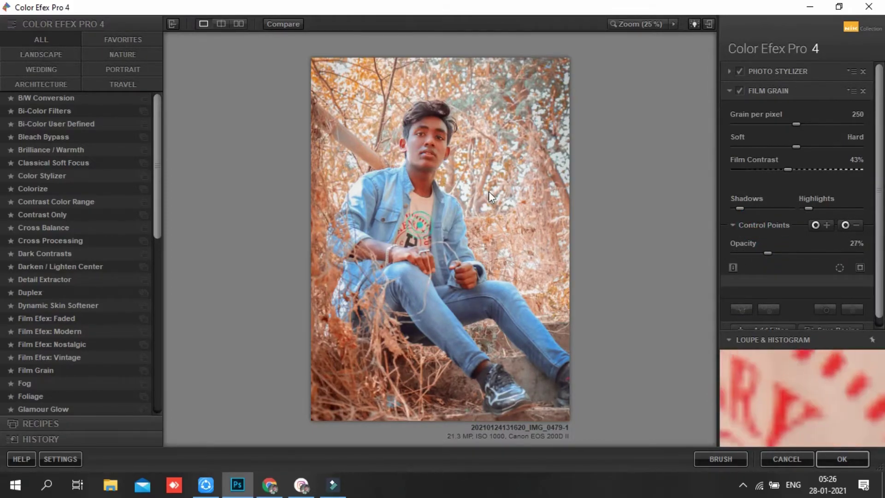
left_click(618, 23)
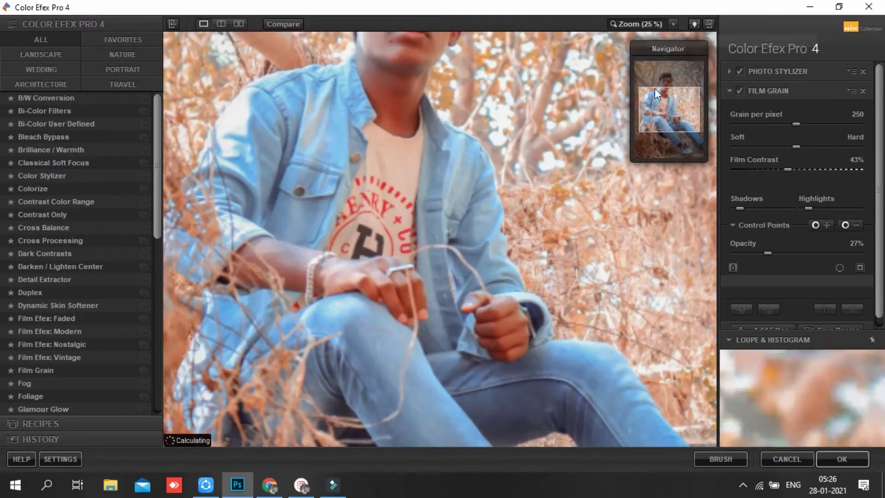
left_click_drag(654, 87, 668, 92)
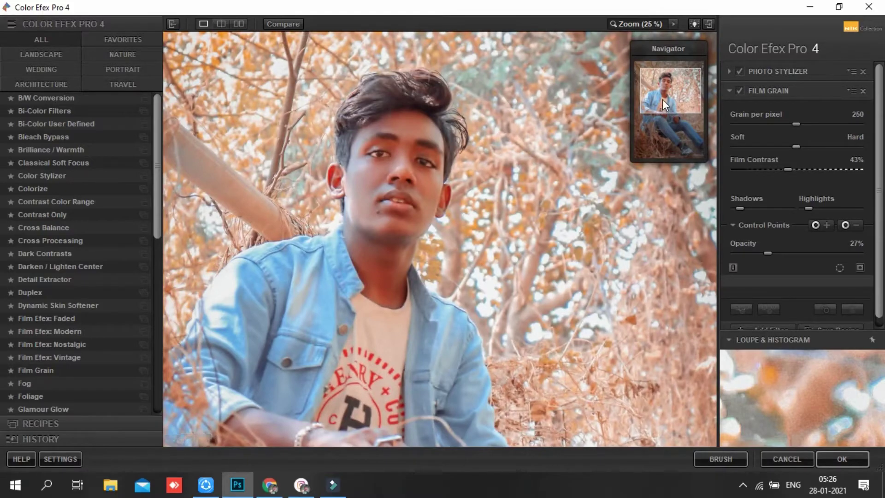
left_click(752, 253)
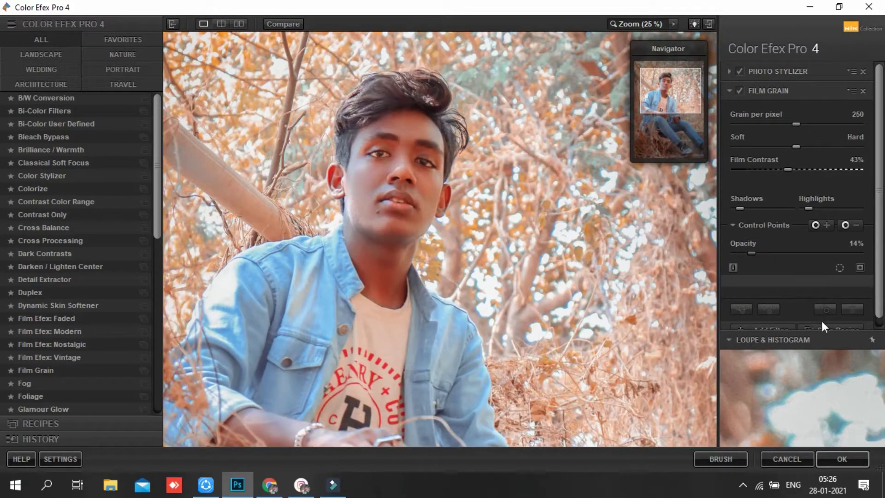
scroll(806, 321, "down", 1)
Add another filter slot, then apply the Color Efex Pro 4 filters back to Photoshop
left_click(765, 325)
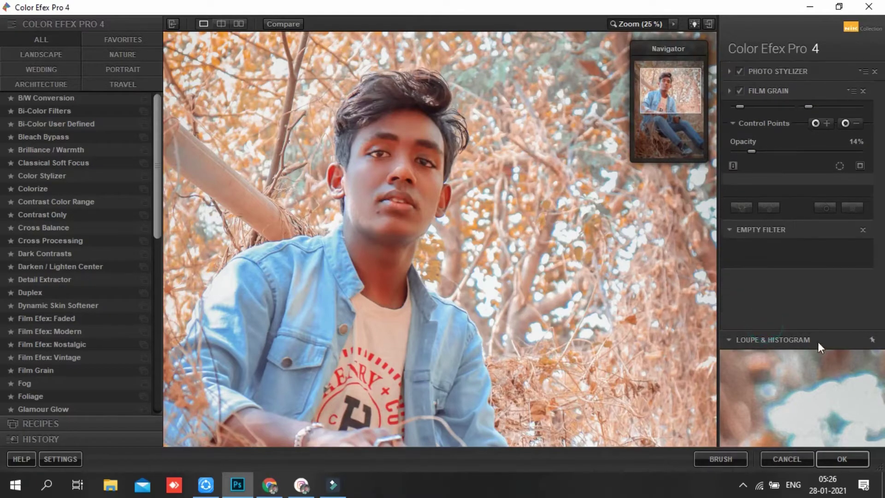
left_click(834, 453)
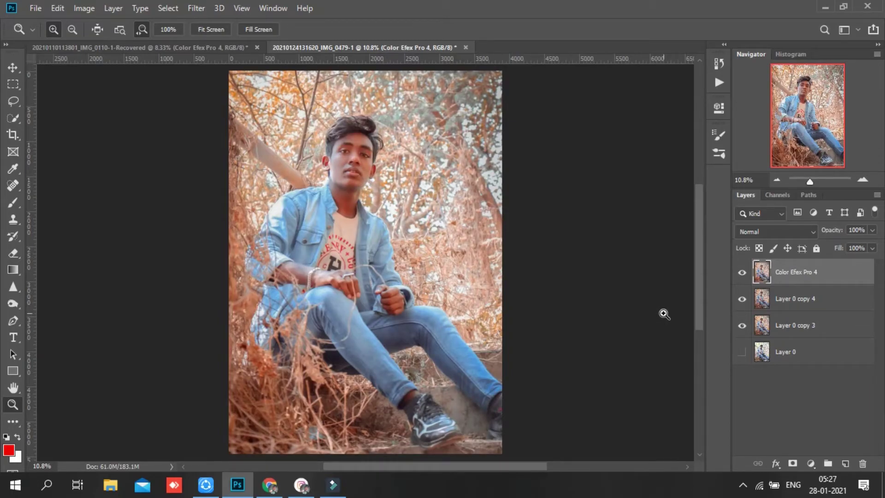
Compare the Color Efex Pro 4 layer, Merge Visible into it, and duplicate the result
left_click(740, 274)
left_click(740, 276)
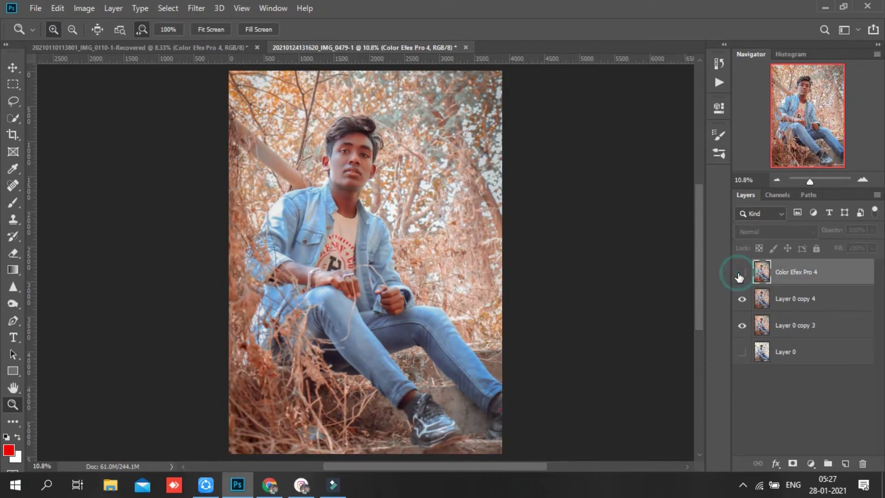
right_click(812, 277)
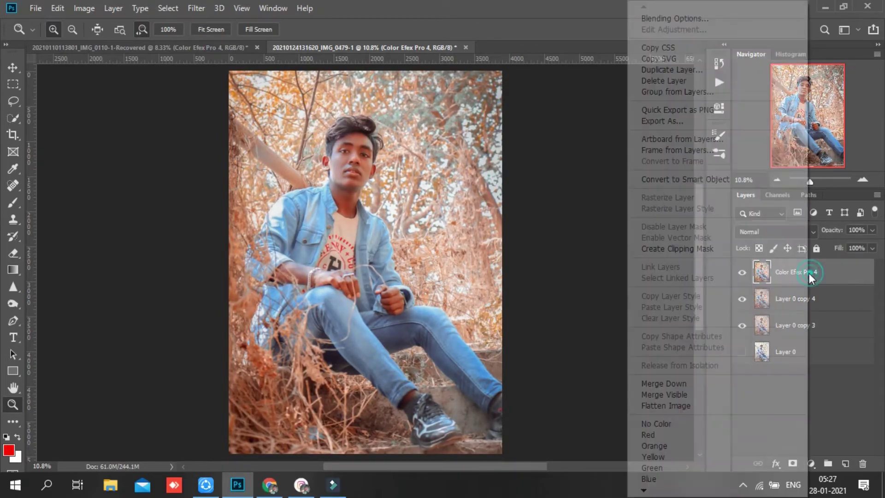
left_click(677, 395)
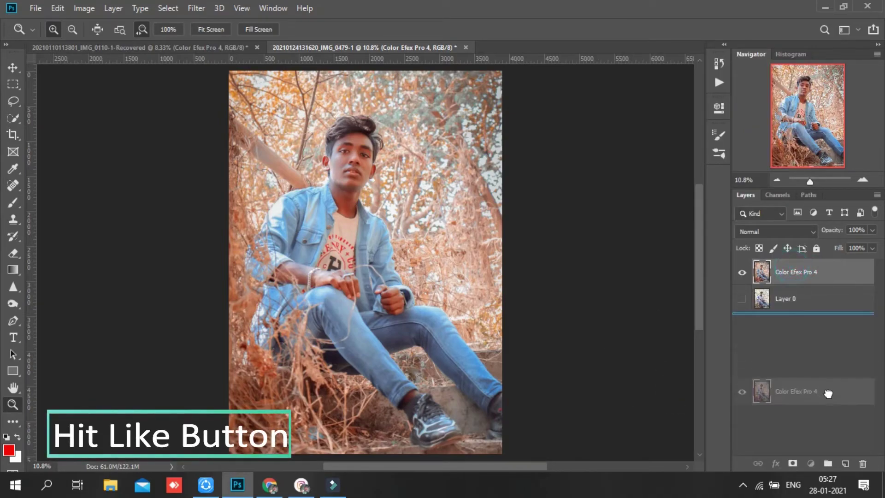
left_click_drag(792, 271, 845, 463)
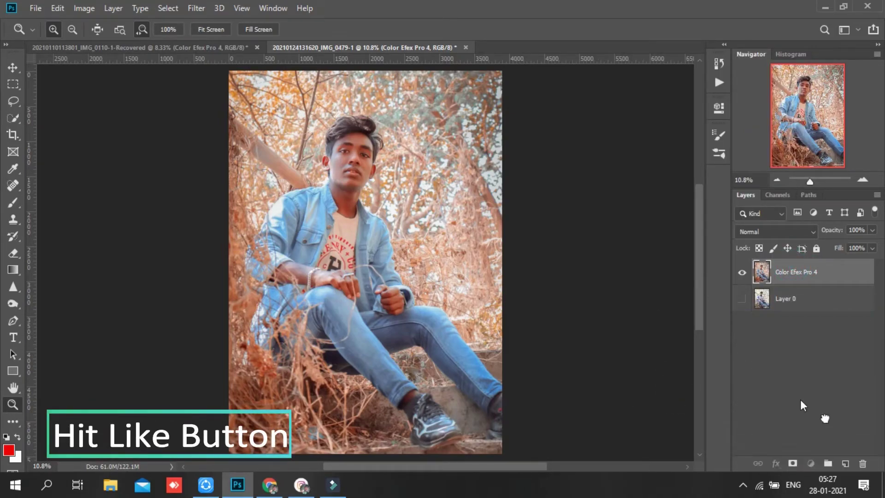
Convert the document to Lab Color without merging layers
left_click(84, 7)
mouse_move(93, 23)
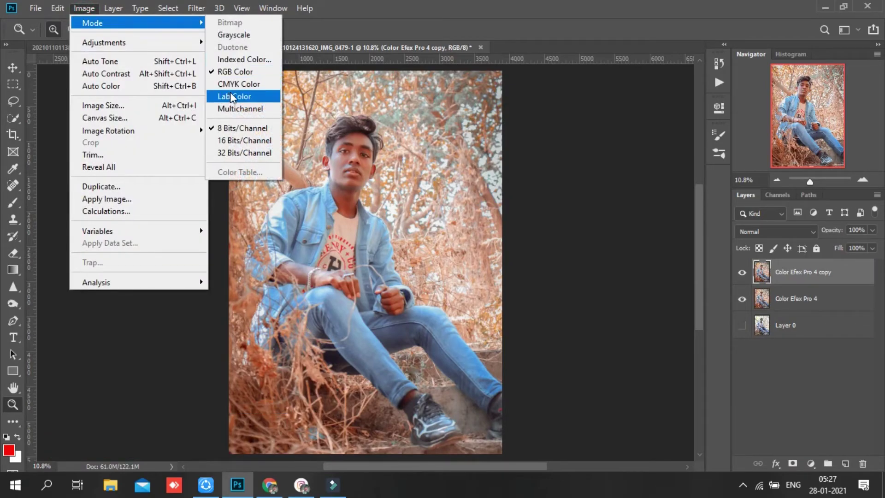
left_click(233, 96)
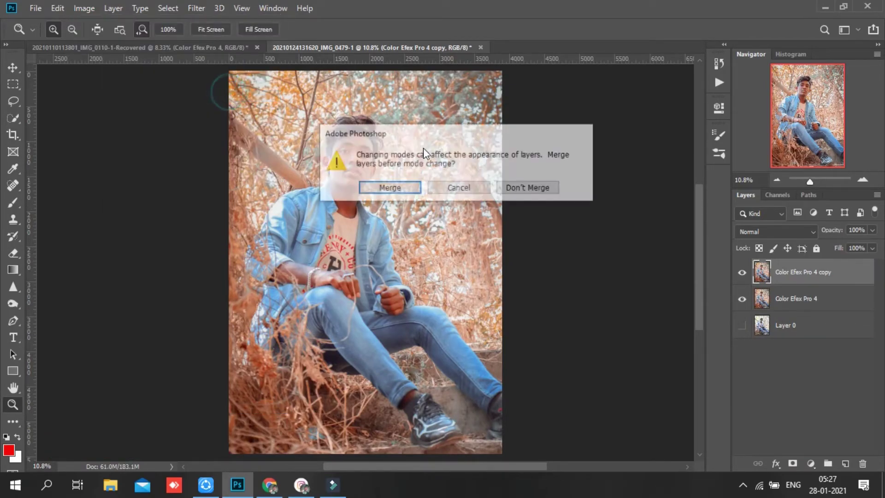
left_click(526, 188)
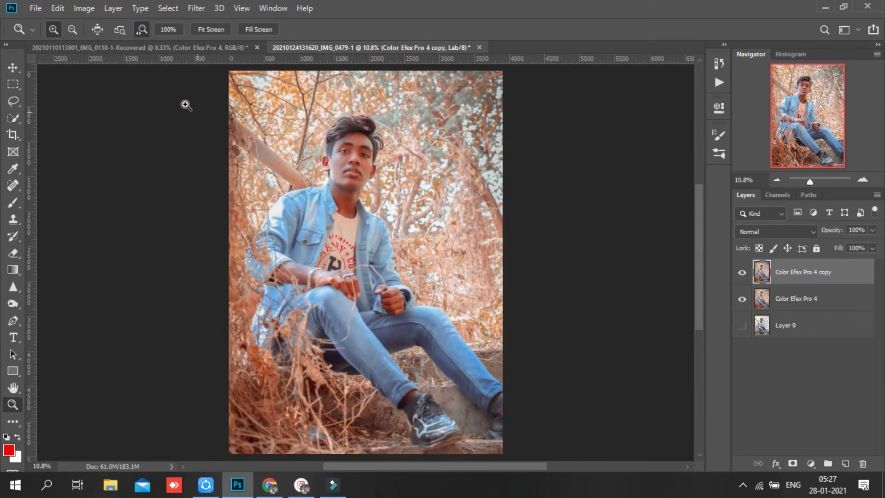
Select all and paste the a channel into the b channel, returning to the Lab composite
left_click(167, 8)
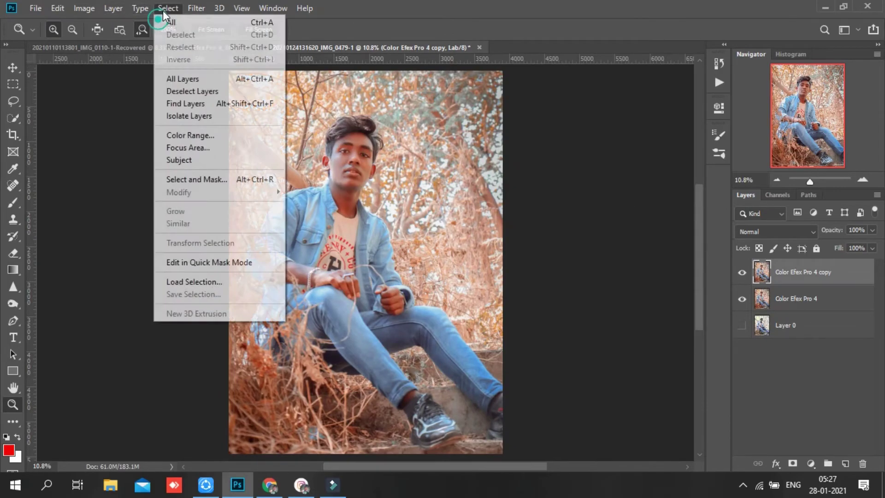
left_click(176, 24)
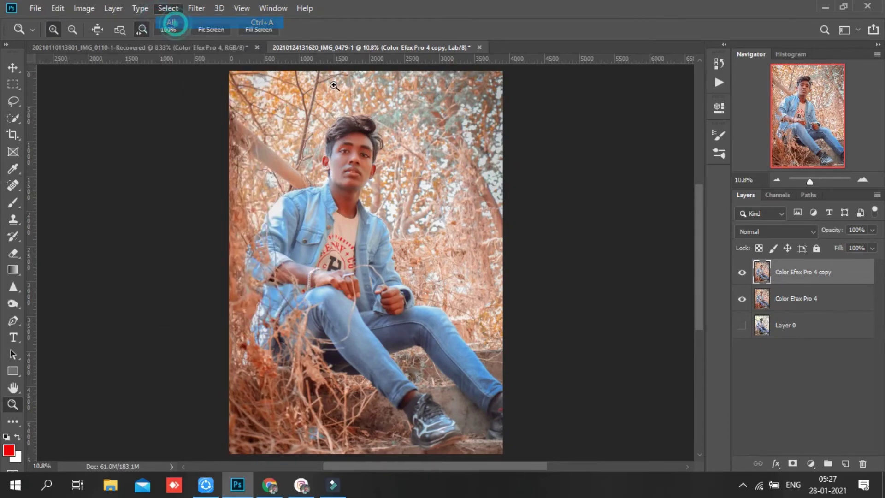
left_click(781, 194)
left_click(777, 262)
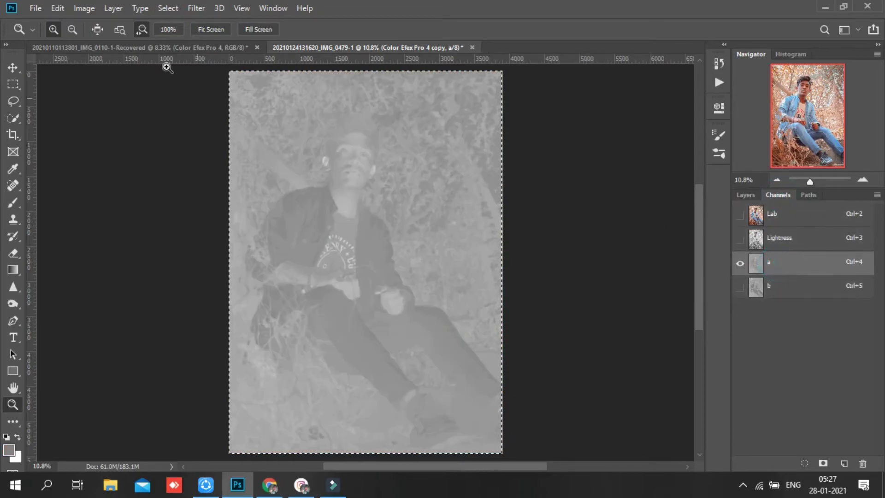
left_click(57, 8)
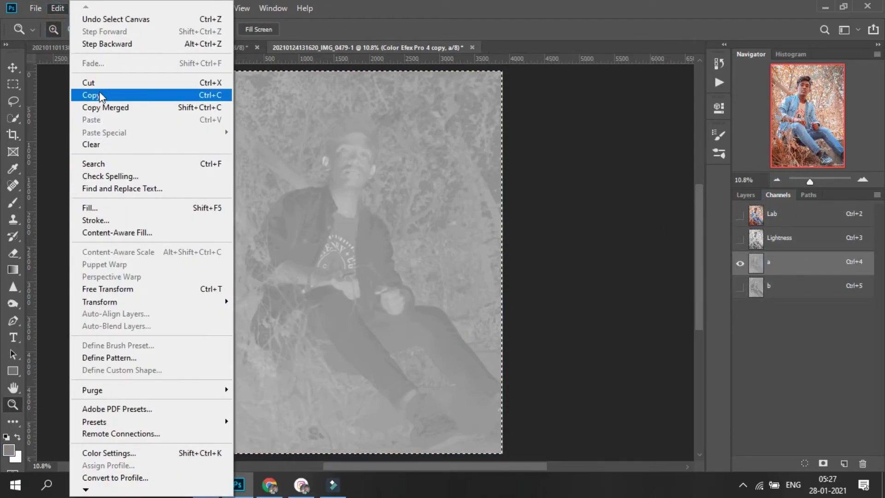
left_click(100, 95)
left_click(770, 287)
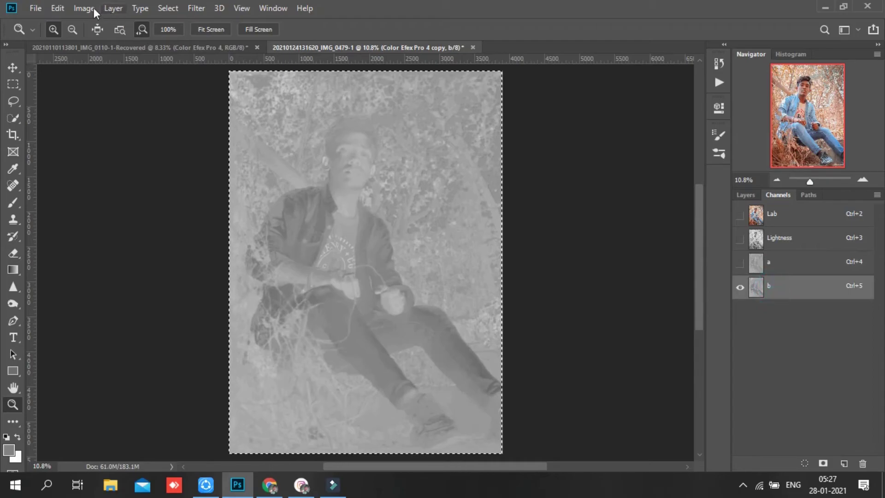
left_click(57, 8)
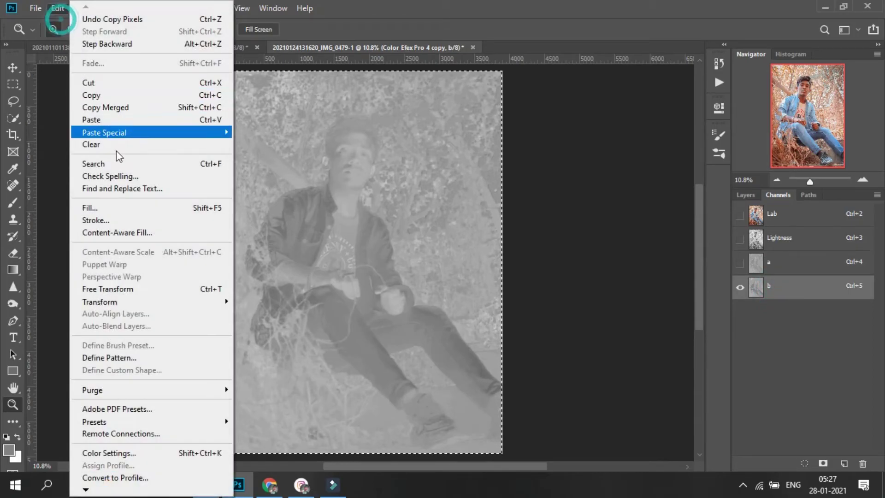
left_click(92, 120)
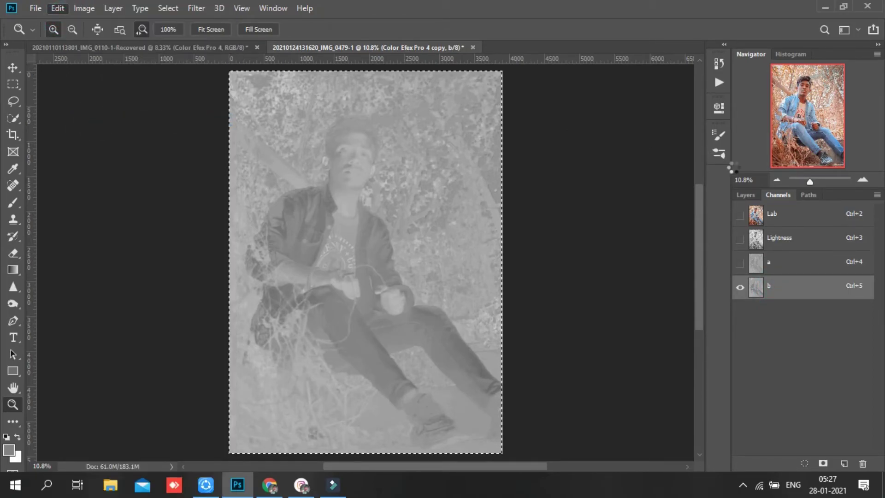
left_click(756, 215)
left_click(742, 194)
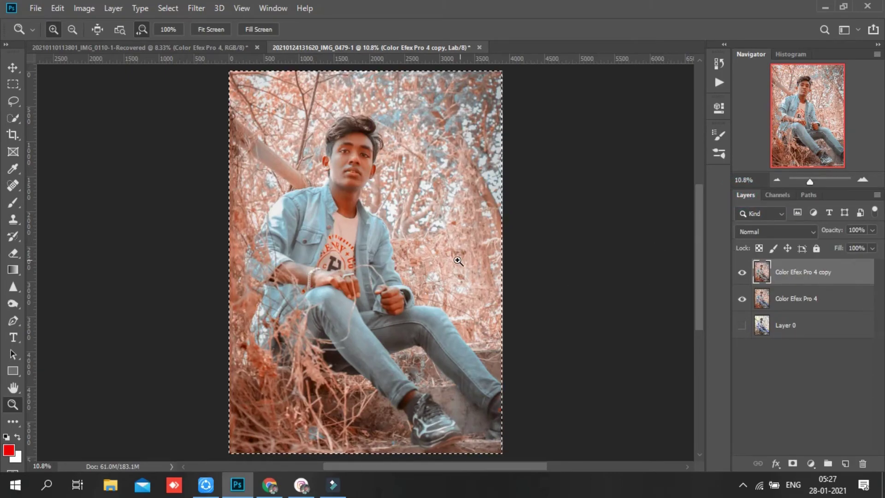
Deselect and convert the document back to RGB Color without merging layers
left_click(170, 9)
left_click(186, 34)
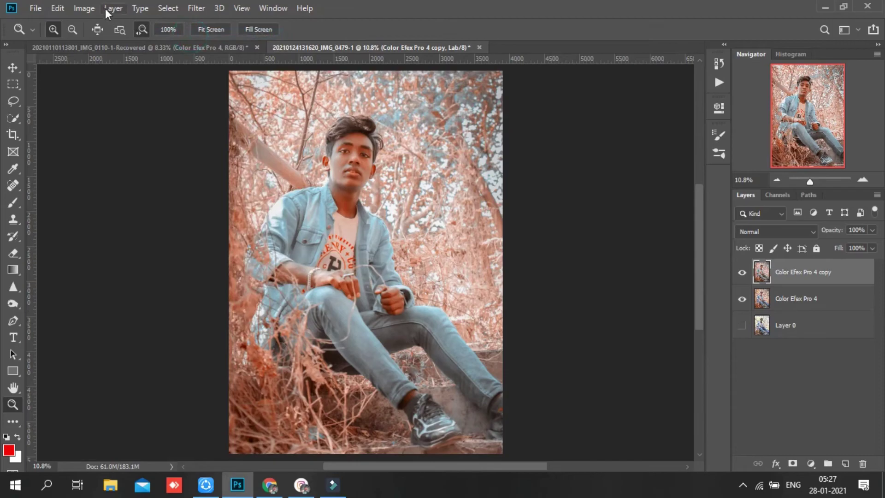
left_click(84, 9)
mouse_move(93, 23)
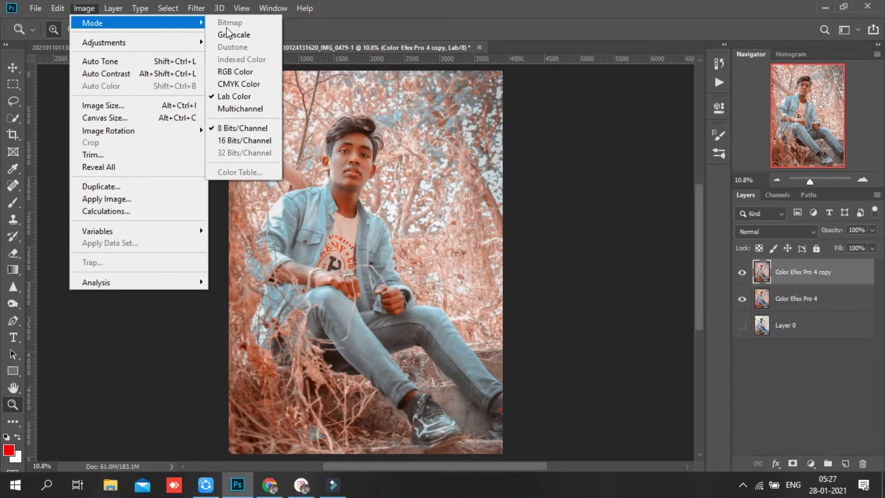
left_click(234, 76)
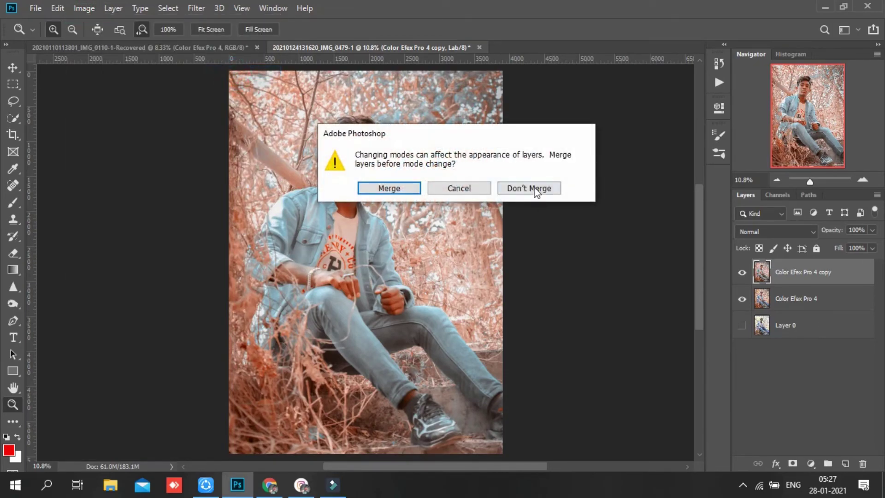
left_click(530, 188)
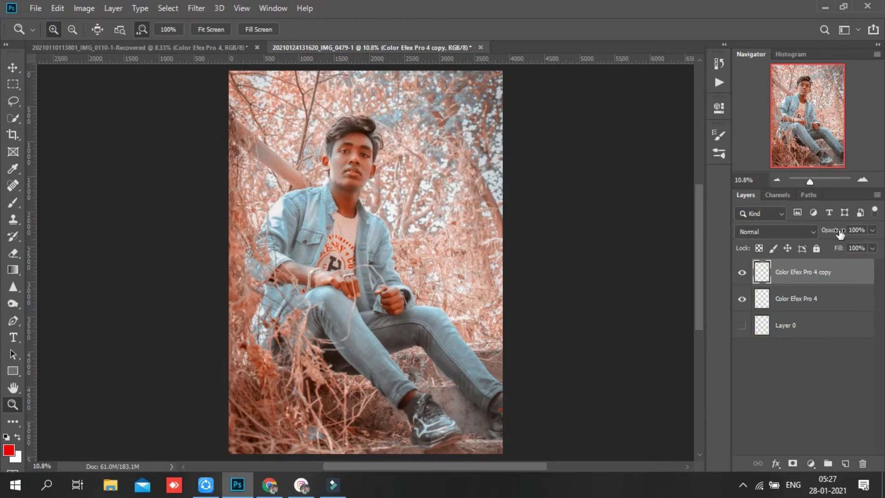
Lower the copy's opacity to about 52% and merge it down into Color Efex Pro 4
mouse_move(840, 232)
left_mouse_down()
mouse_move(814, 235)
mouse_move(830, 235)
left_mouse_up()
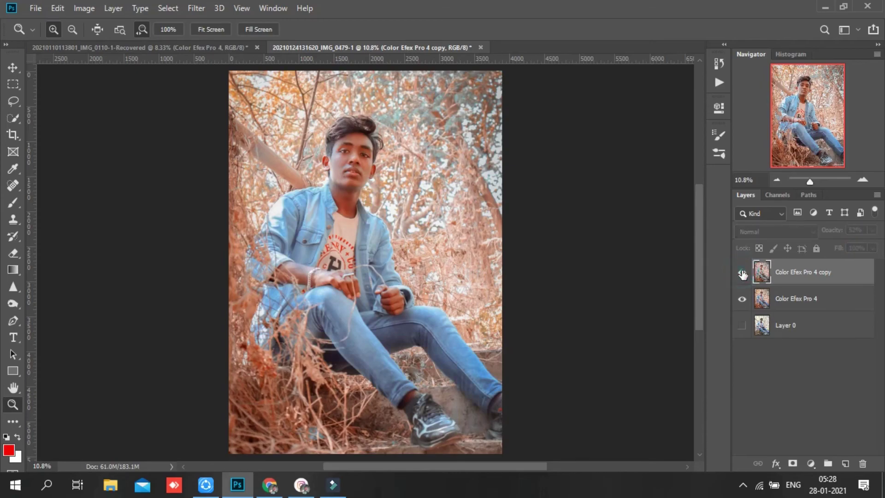
right_click(785, 275)
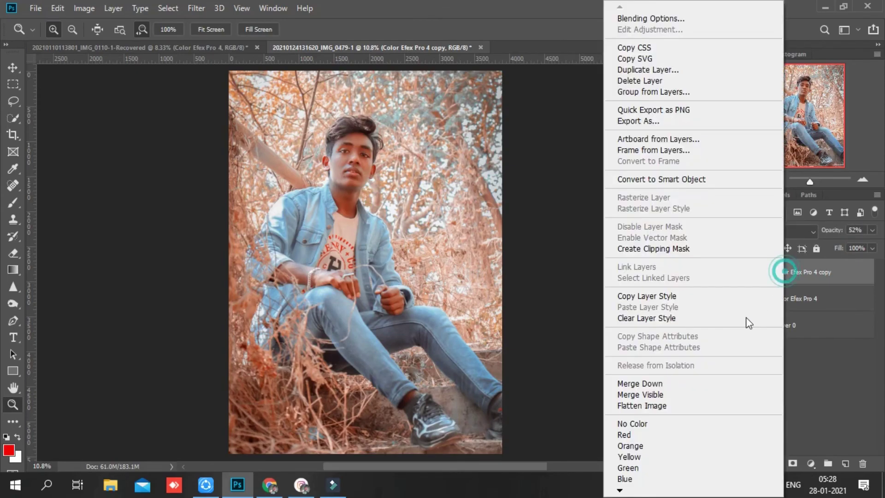
left_click(656, 383)
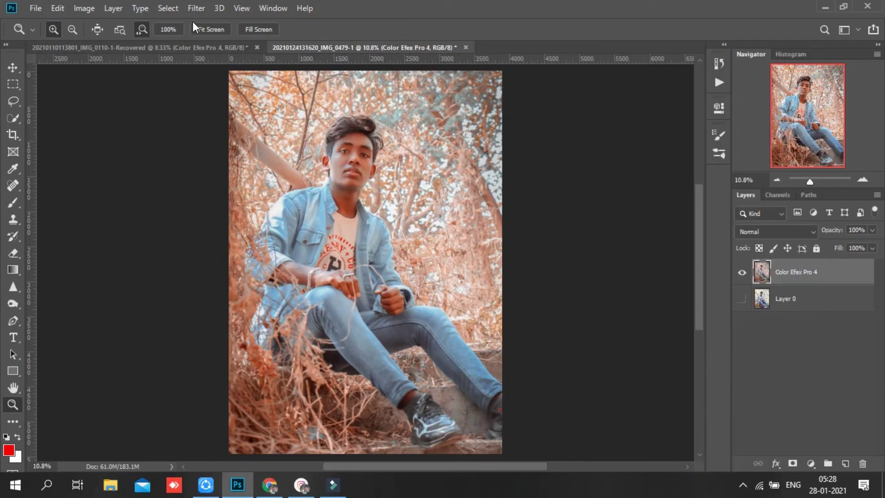
left_click(196, 9)
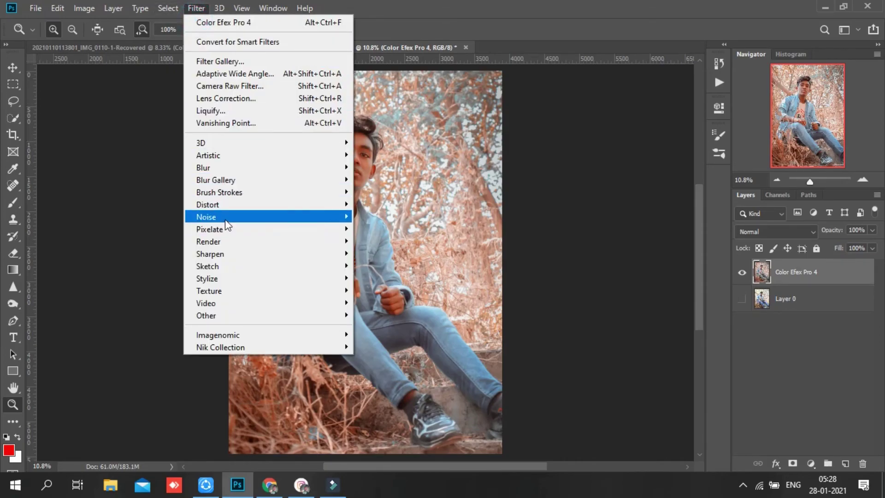
mouse_move(270, 254)
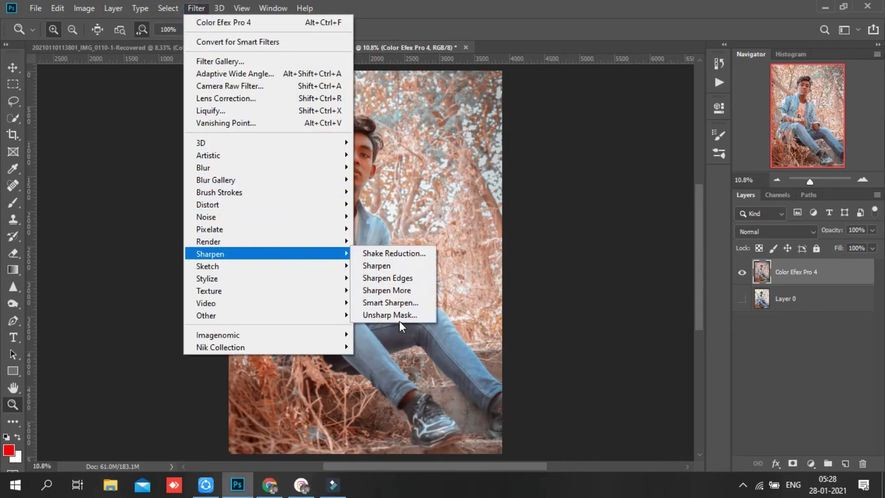
Apply Unsharp Mask (51%, 1.0 px, threshold 0) to the Color Efex Pro 4 layer and compare against Layer 0
left_click(401, 315)
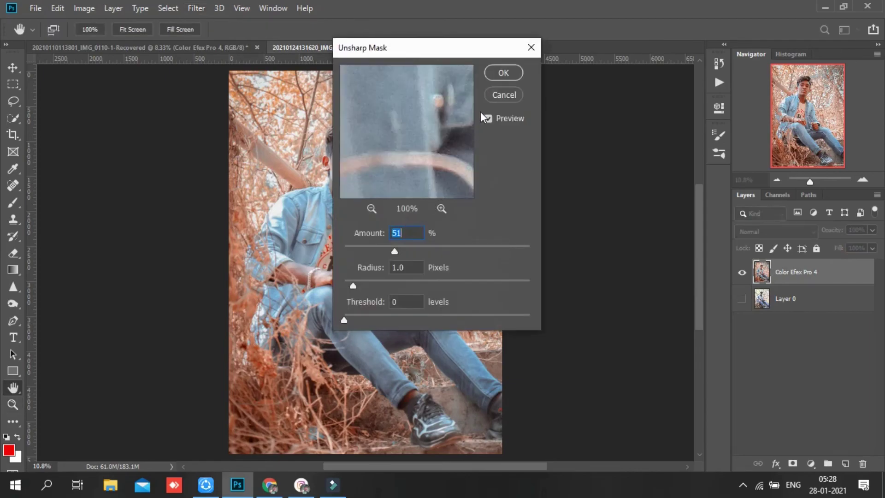
left_click(503, 73)
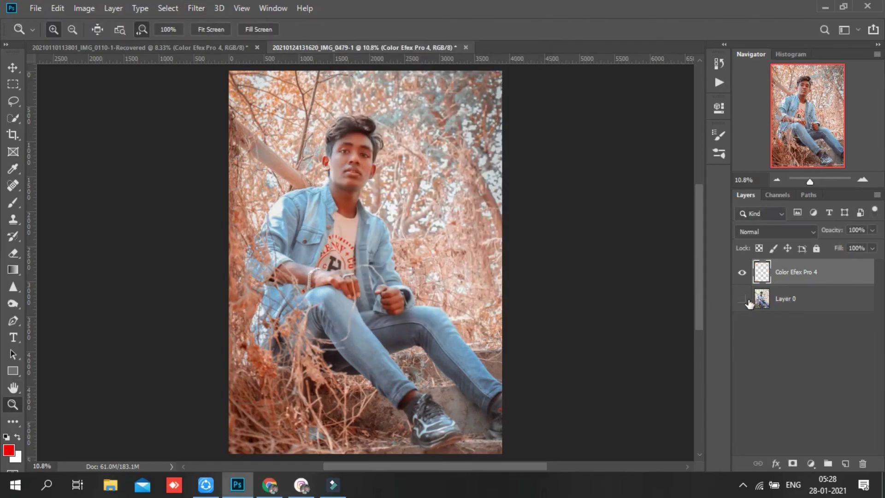
left_click(743, 299)
left_click(740, 273)
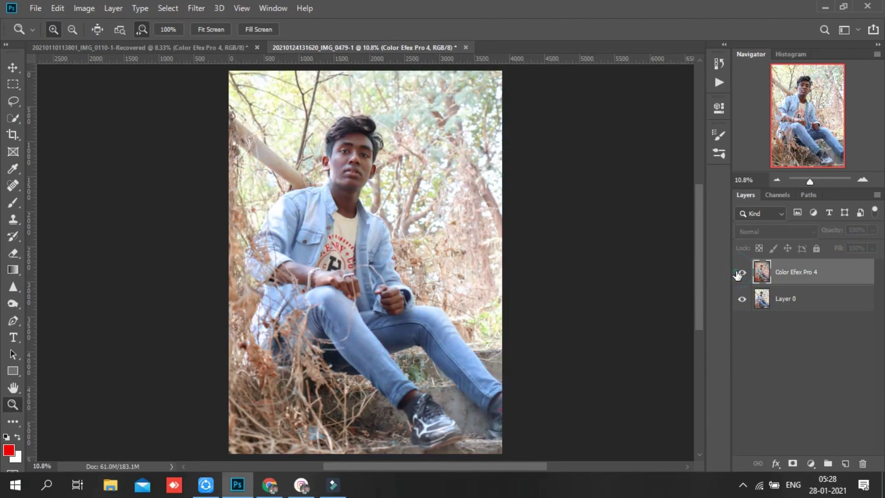
left_click(740, 273)
left_click(740, 273)
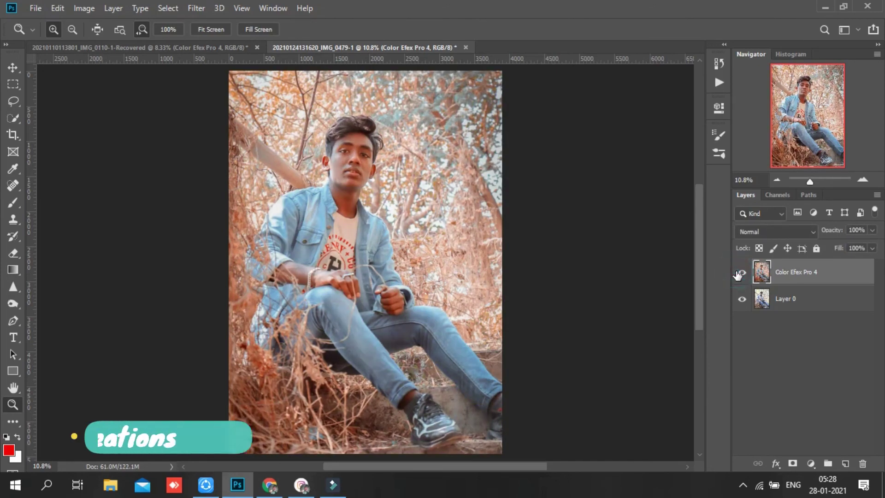